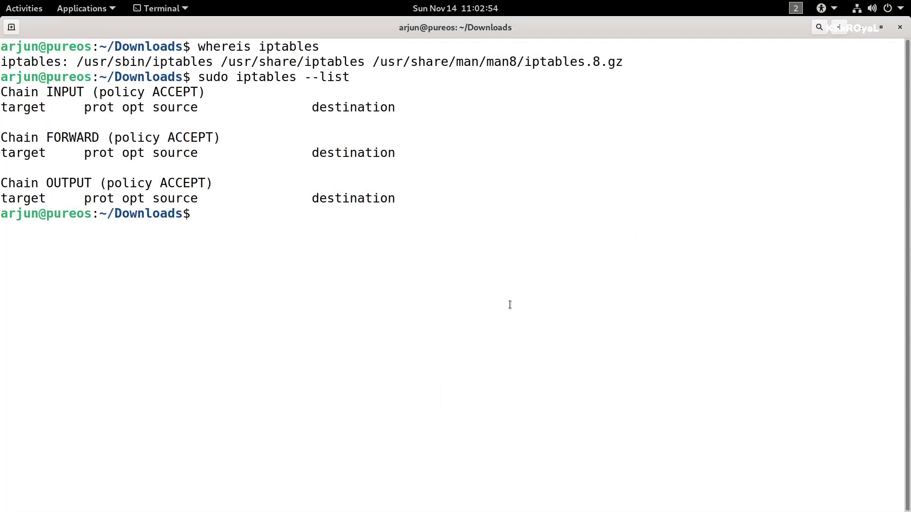
# Append 'iptables -t filter -A INPUT -p udp -j DROP', then list rules to confirm the DROP.
pyautogui.write('sudo iptables -tf')
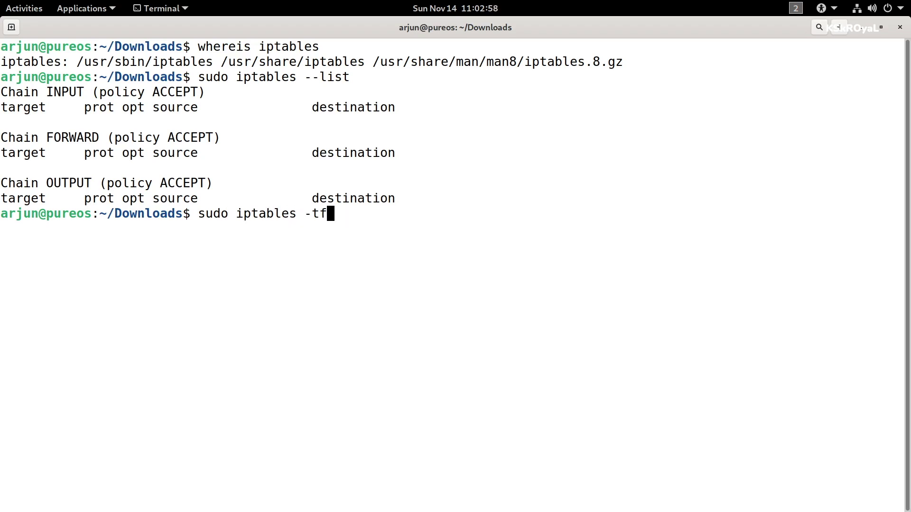
pyautogui.press('BackSpace')
pyautogui.write('filter -A In')
pyautogui.press('BackSpace')
pyautogui.write('NPUT -p udp -j DROP')
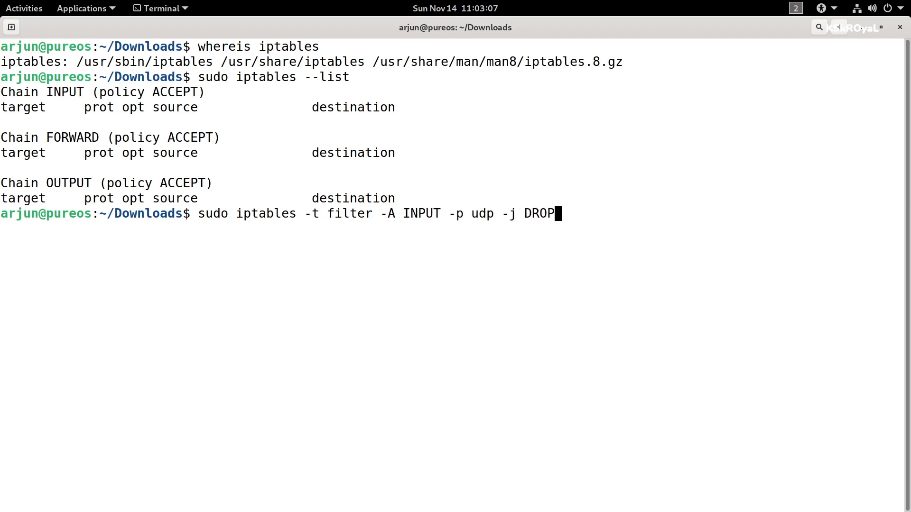
pyautogui.press('Return')
pyautogui.write('s')
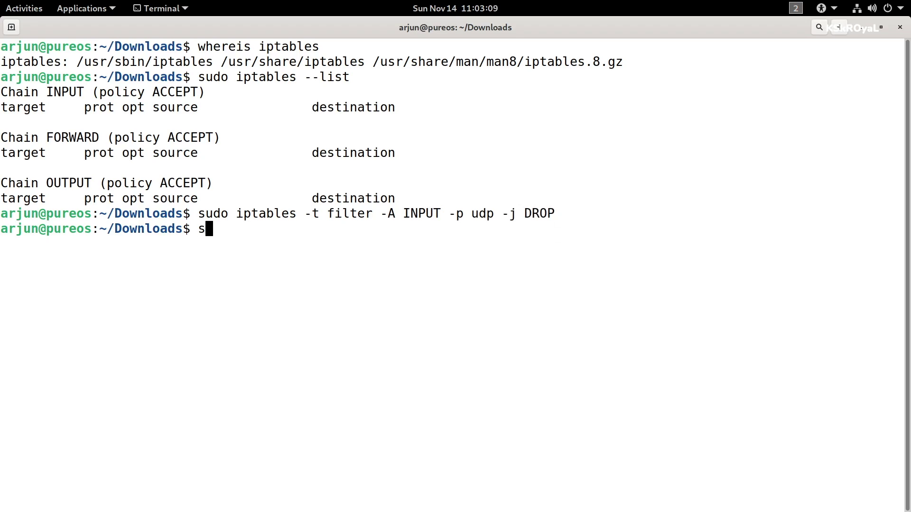
pyautogui.write('udo iptables --list')
pyautogui.press('Return')
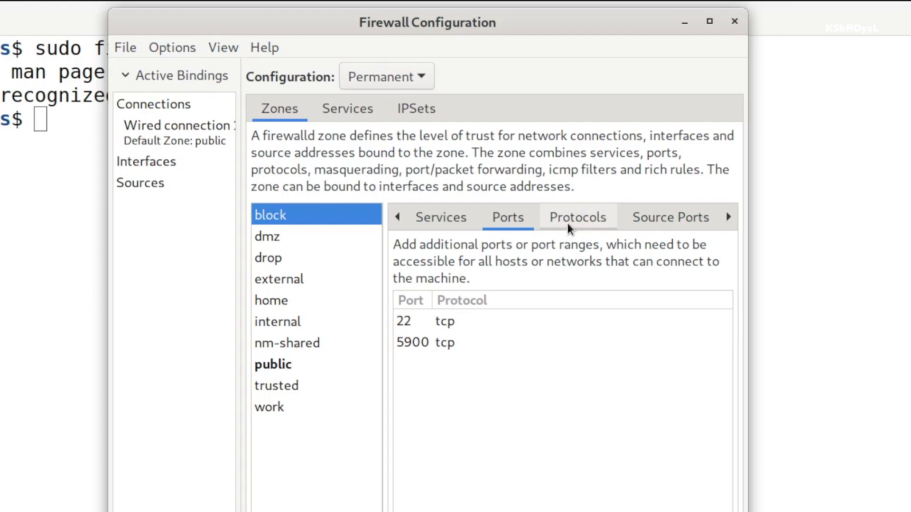
# Show the block zone's trusted services list and tick ftp.
pyautogui.click(427, 319)
pyautogui.click(439, 215)
pyautogui.scroll(-3, 503, 470)
pyautogui.scroll(-15, 504, 471)
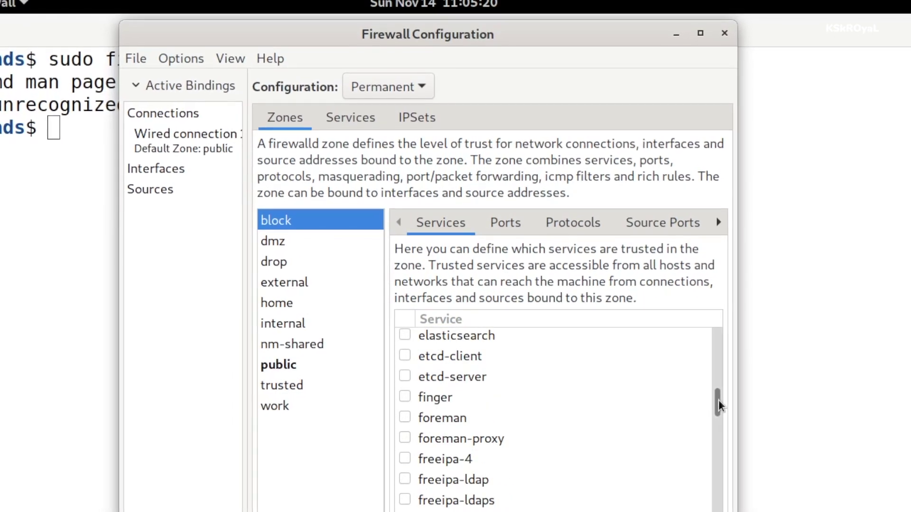
pyautogui.scroll(1, 438, 328)
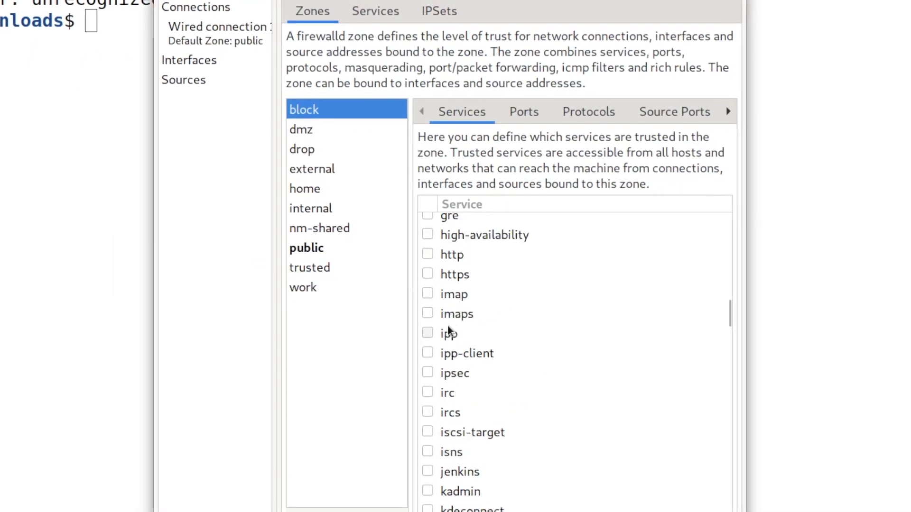
pyautogui.scroll(-3, 448, 342)
pyautogui.scroll(5, 451, 359)
pyautogui.scroll(4, 452, 360)
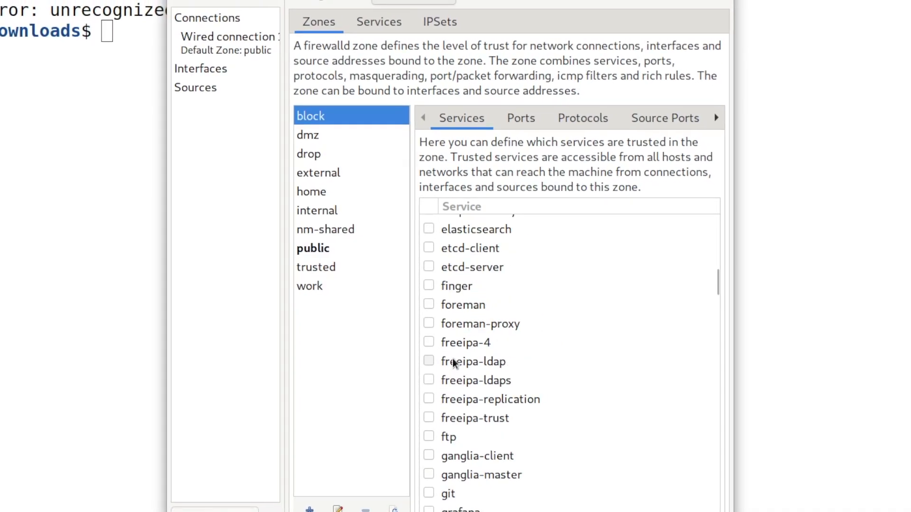
pyautogui.click(429, 433)
# Tick pop3 as a trusted service too, then view the firewall's service definitions.
pyautogui.scroll(-20, 479, 482)
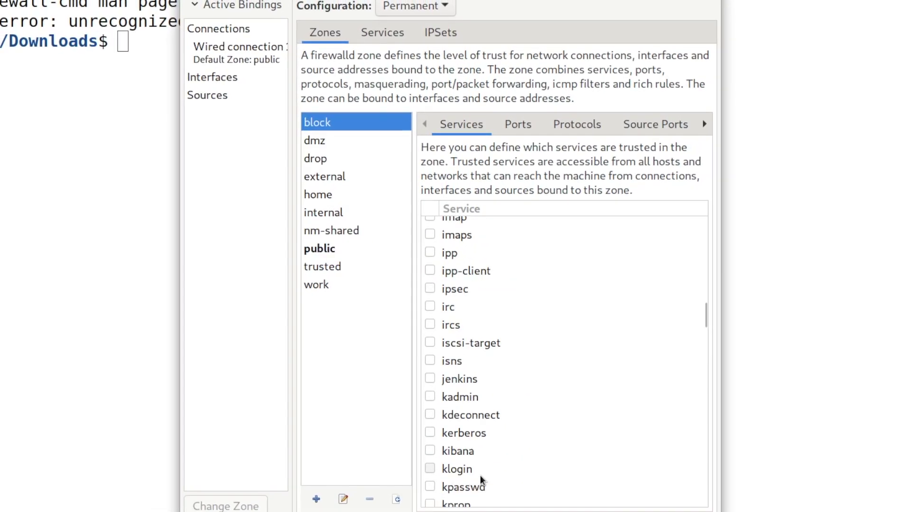
pyautogui.scroll(-3, 483, 460)
pyautogui.click(431, 414)
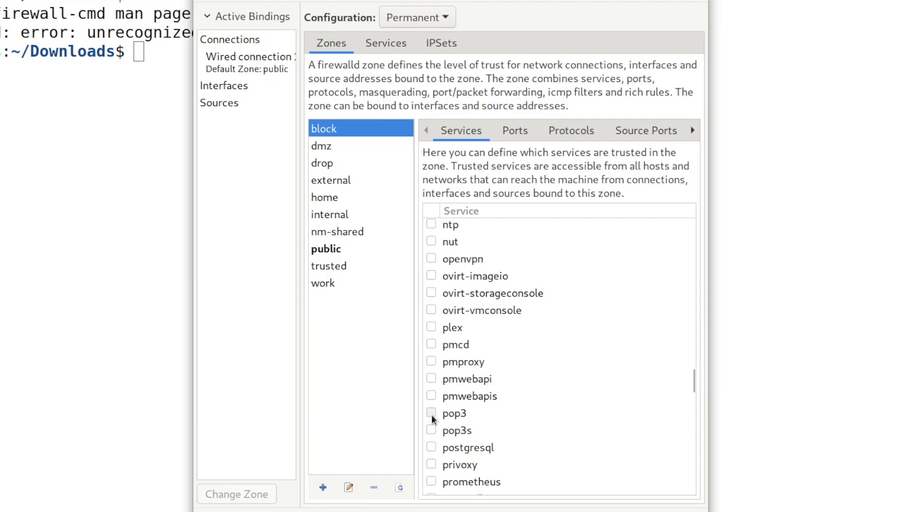
pyautogui.scroll(-5, 460, 428)
pyautogui.scroll(6, 469, 436)
pyautogui.scroll(8, 478, 444)
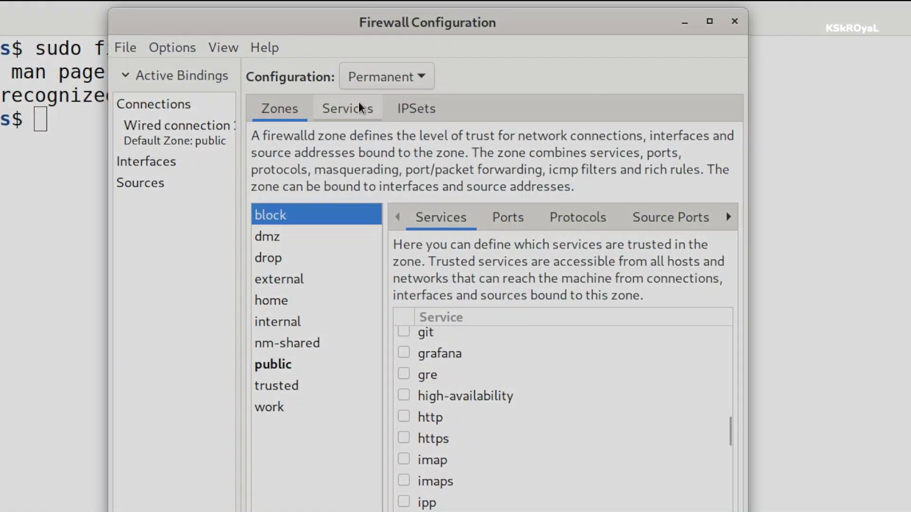
pyautogui.click(388, 48)
pyautogui.moveTo(1, 9)
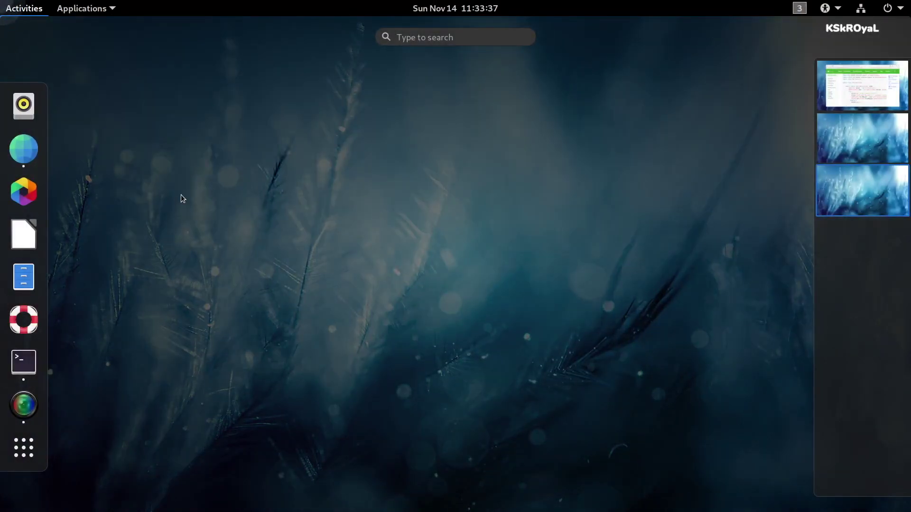
pyautogui.scroll(2, 687, 236)
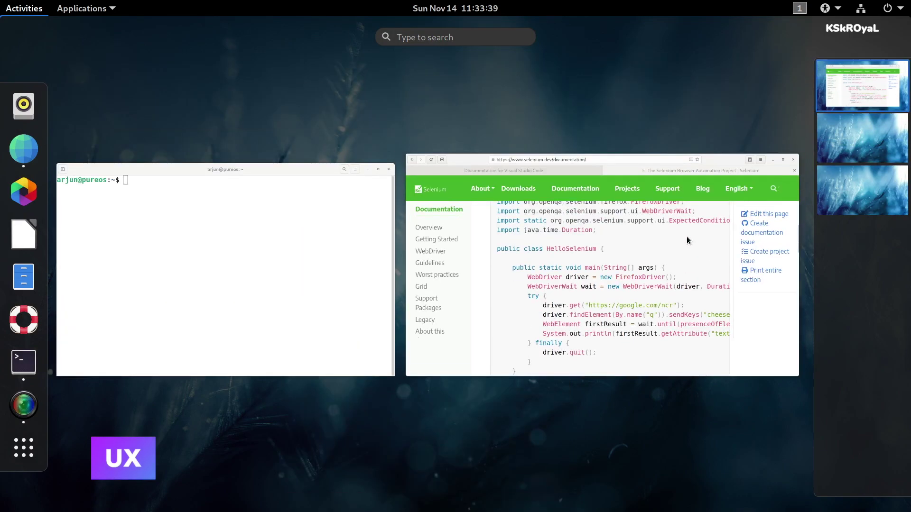
pyautogui.scroll(-2, 687, 236)
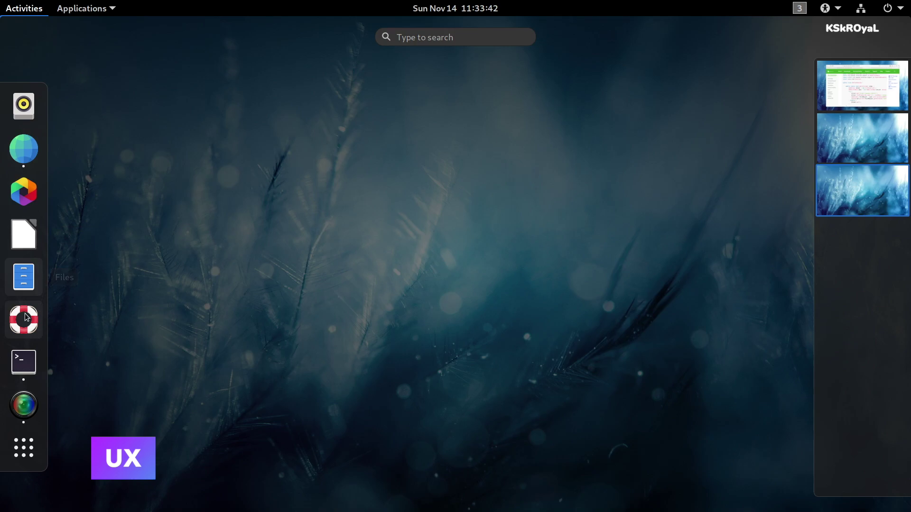
pyautogui.click(29, 280)
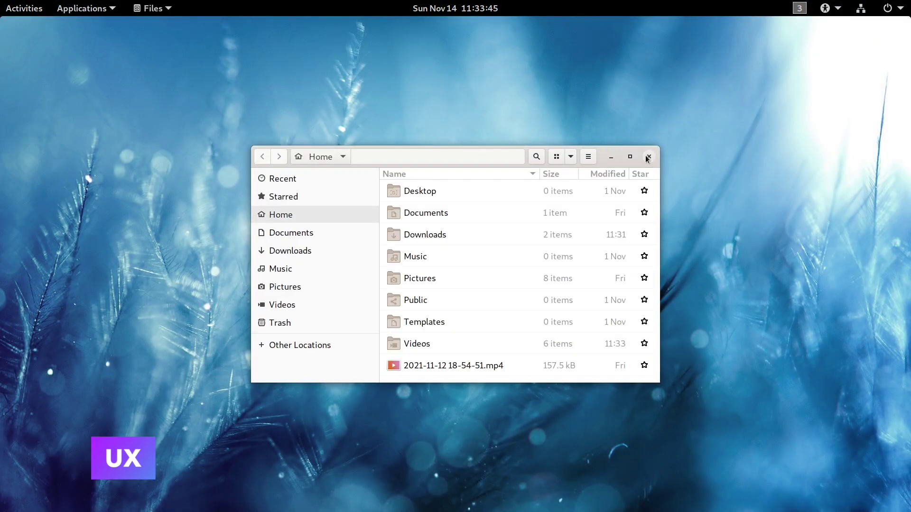
pyautogui.click(648, 157)
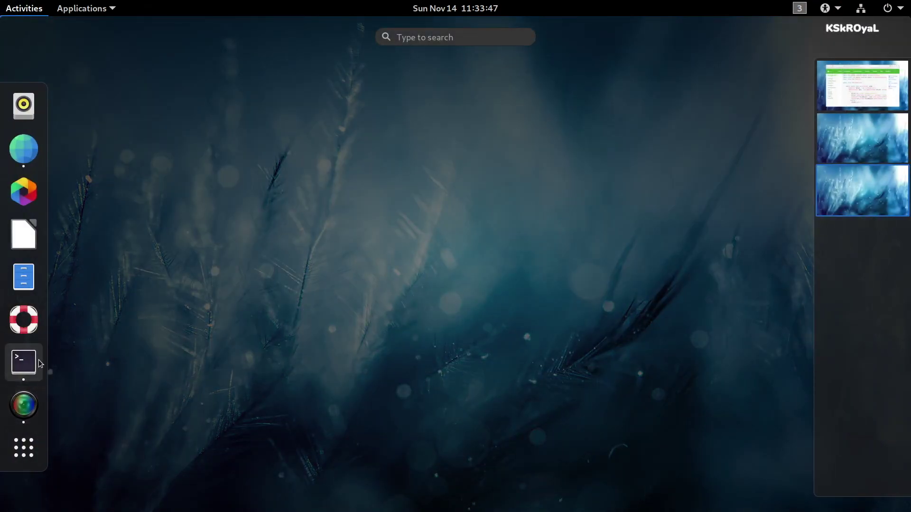
pyautogui.click(31, 446)
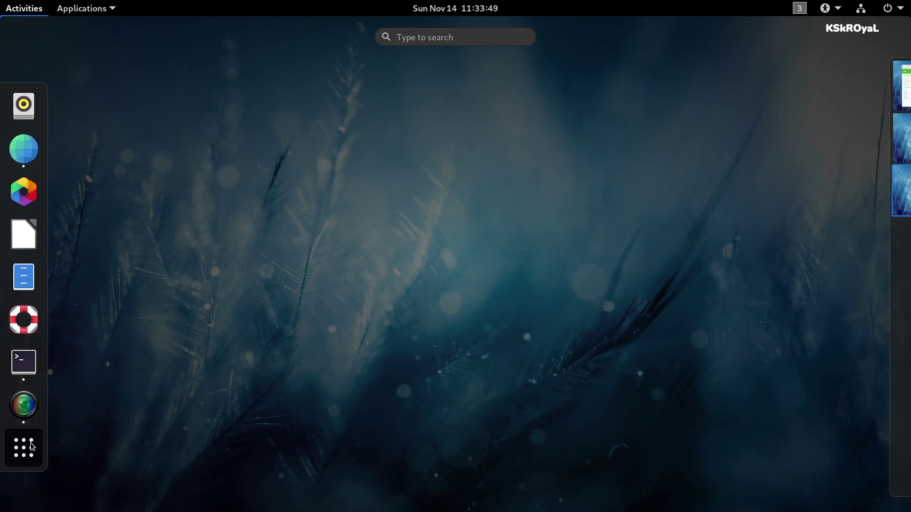
pyautogui.scroll(-1, 288, 337)
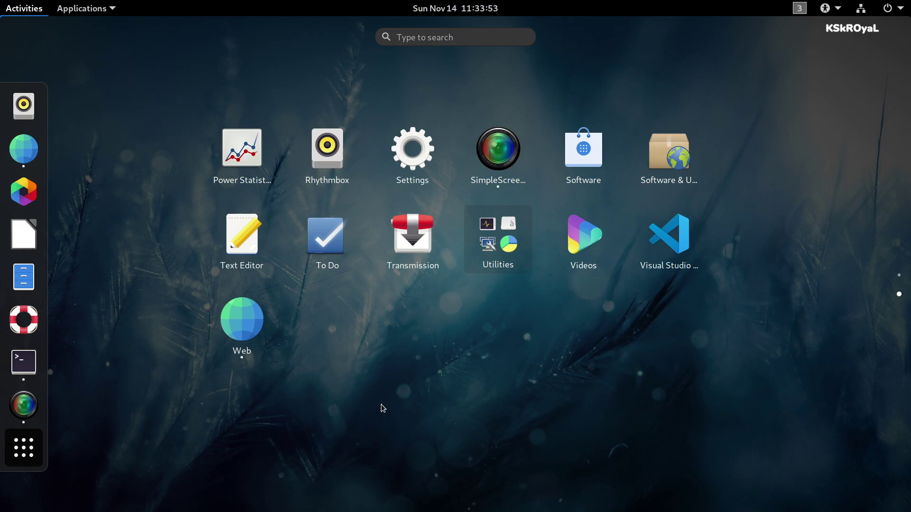
pyautogui.click(488, 269)
pyautogui.scroll(-1, 473, 319)
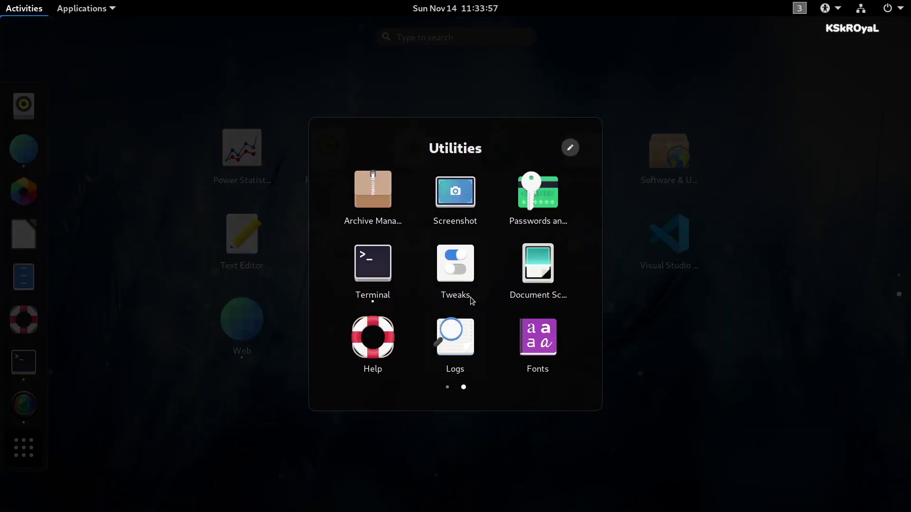
pyautogui.click(529, 195)
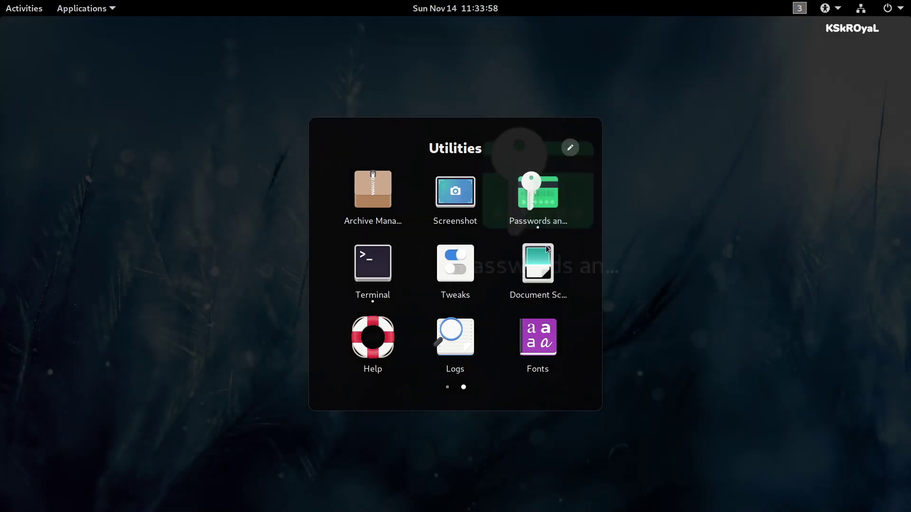
pyautogui.click(524, 151)
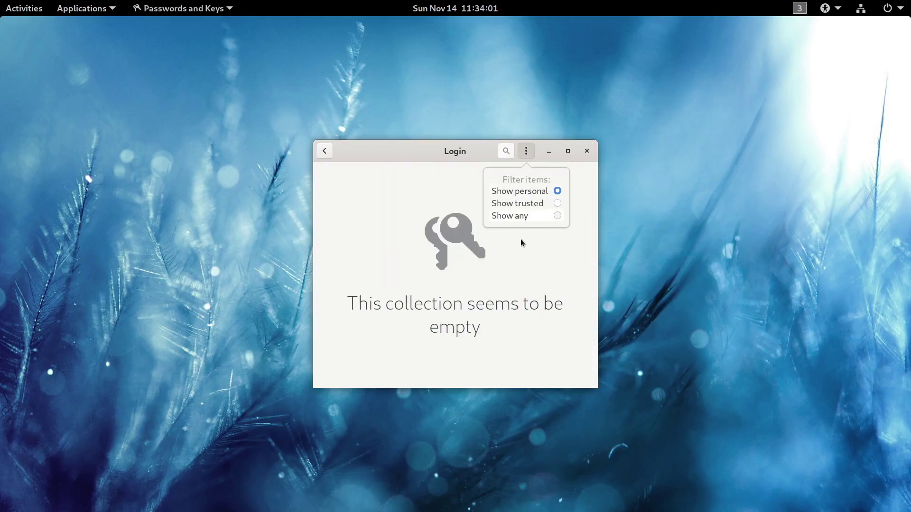
pyautogui.click(586, 151)
pyautogui.click(587, 151)
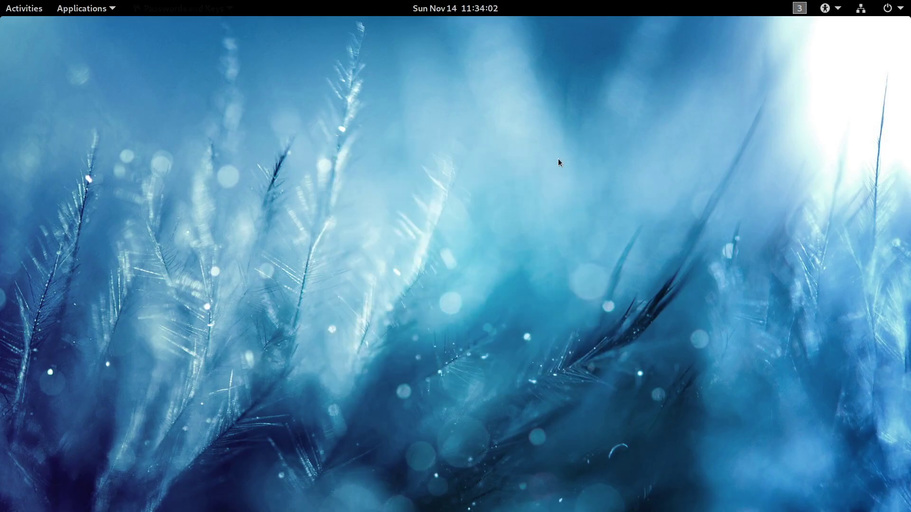
pyautogui.click(456, 8)
pyautogui.moveTo(1, 1)
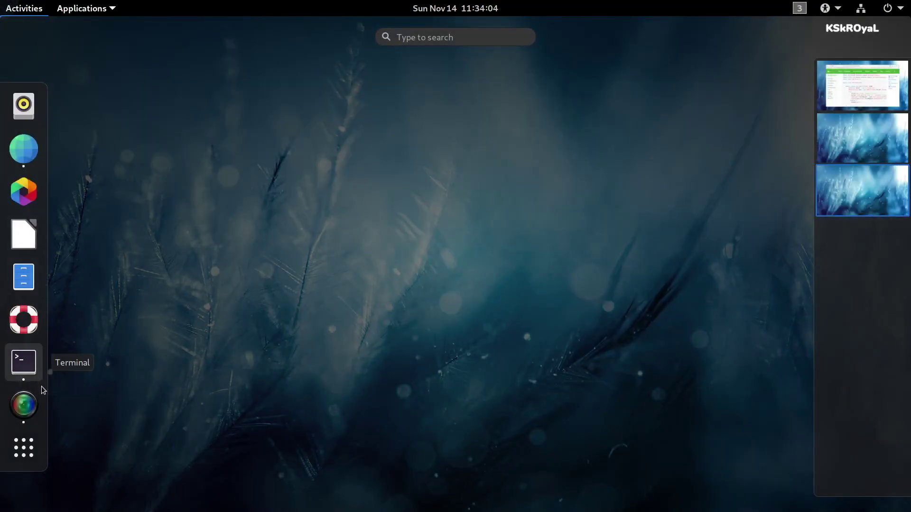
# Launch LibreOffice Writer with a blank Untitled 1 document, then open GNOME Settings from the app grid.
pyautogui.click(24, 233)
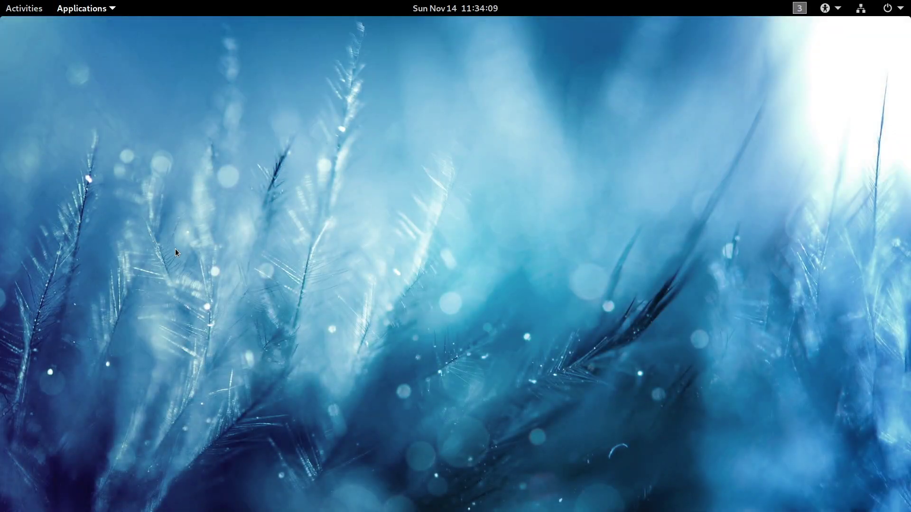
pyautogui.click(578, 368)
pyautogui.moveTo(10, 4)
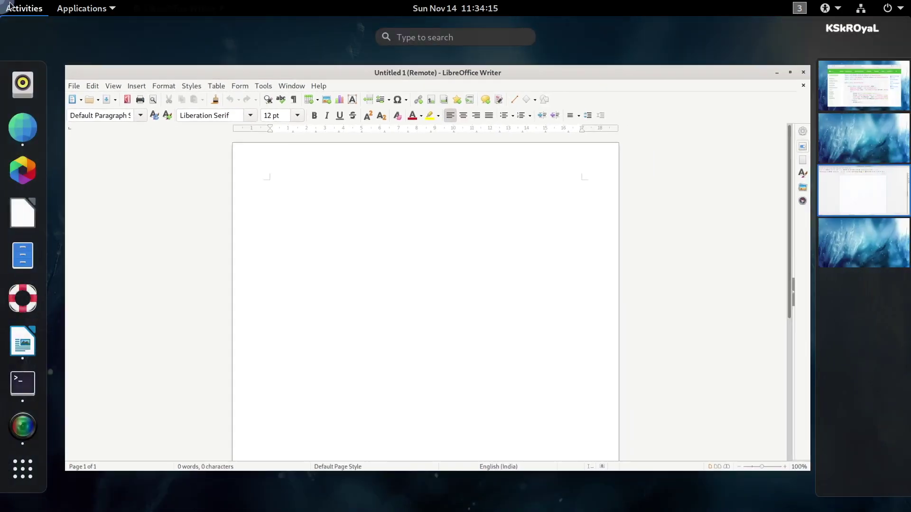
pyautogui.scroll(-1, 160, 243)
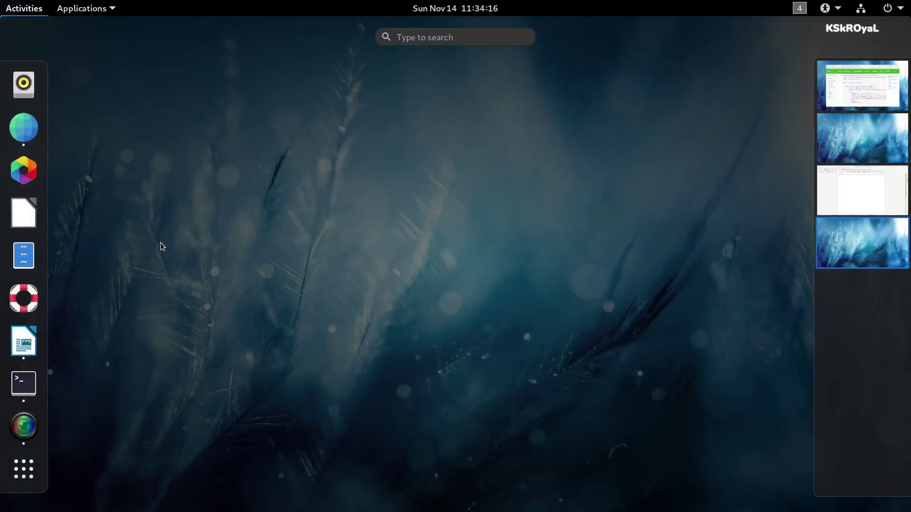
pyautogui.click(23, 470)
pyautogui.scroll(-1, 421, 425)
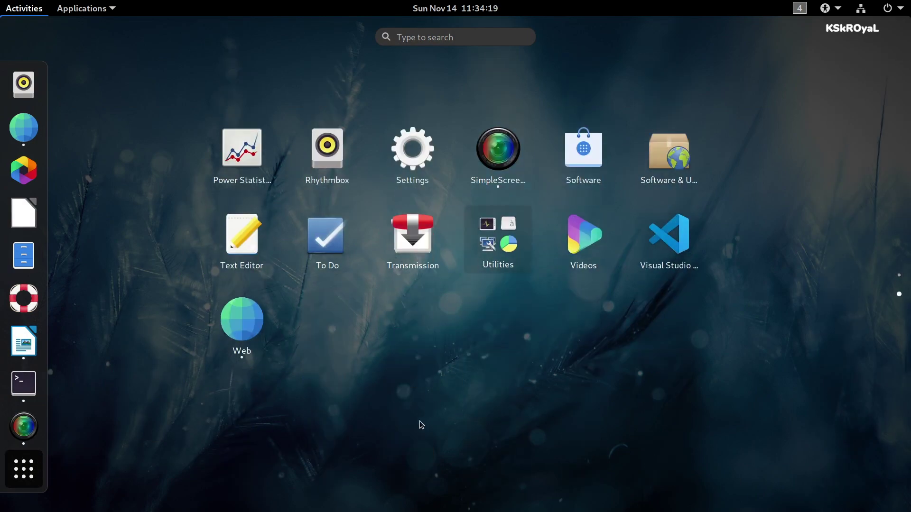
pyautogui.click(399, 129)
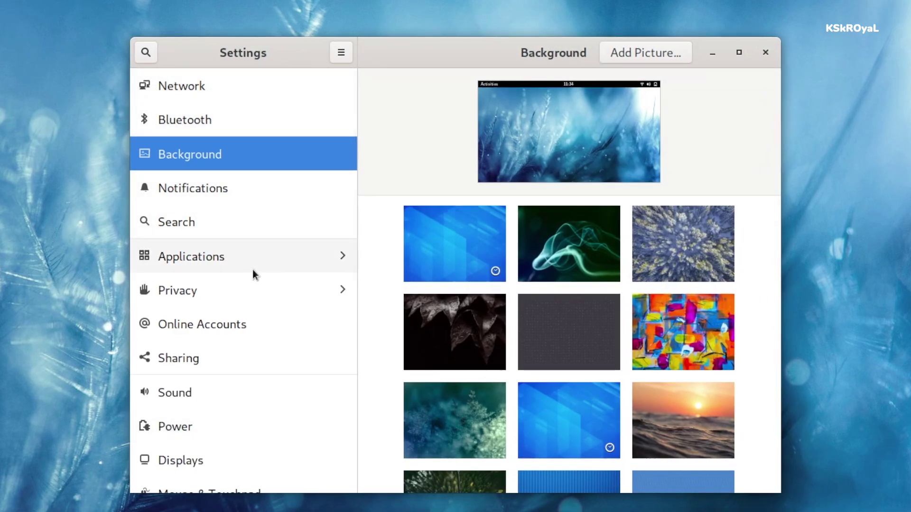
# Open the About panel and select the PureOS, 64-bit and GNOME 3.38.5 values.
pyautogui.scroll(-3, 252, 270)
pyautogui.scroll(-5, 254, 268)
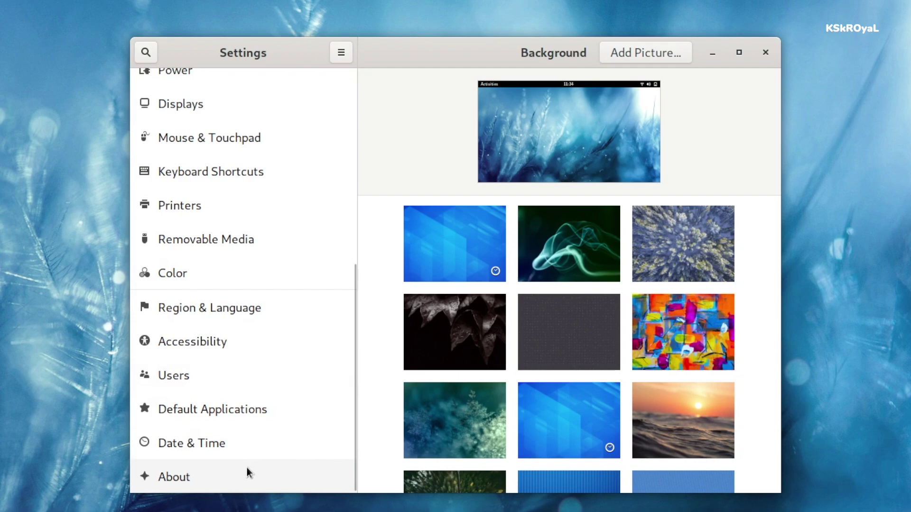
pyautogui.click(247, 468)
pyautogui.scroll(-5, 718, 361)
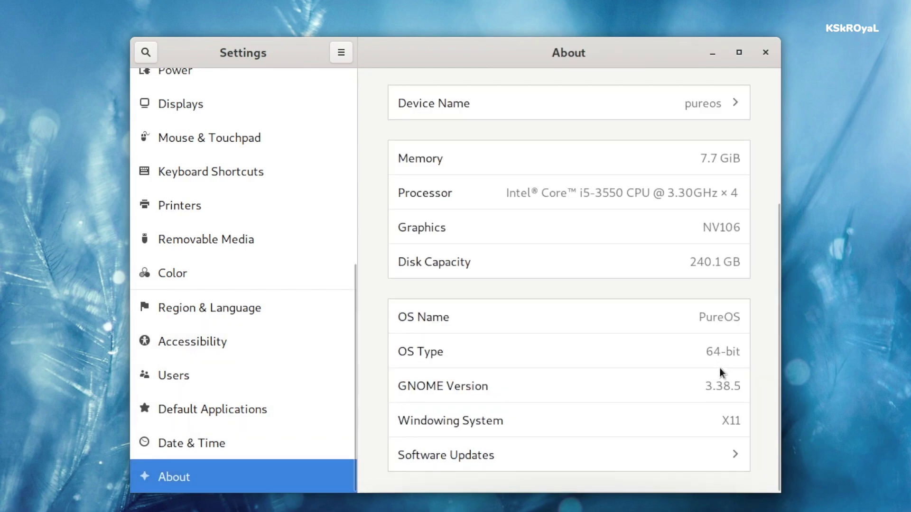
pyautogui.scroll(5, 718, 357)
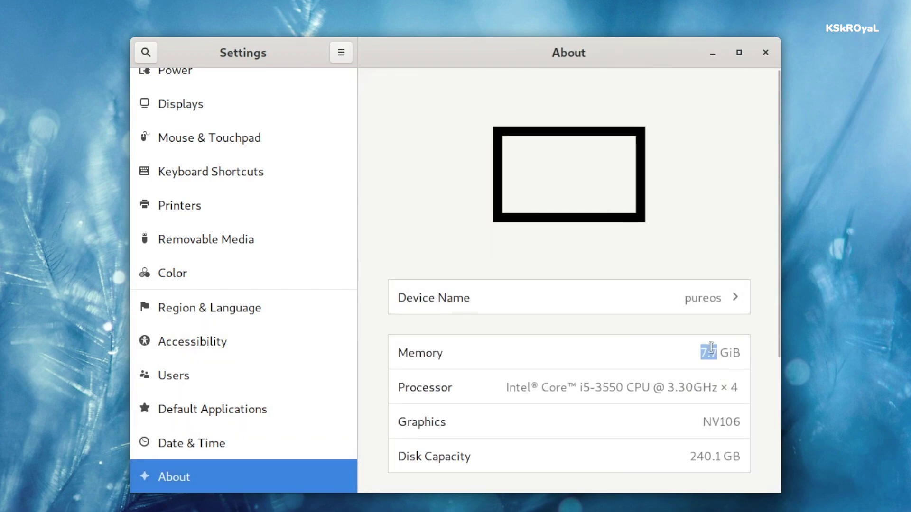
pyautogui.scroll(-5, 710, 348)
pyautogui.doubleClick(720, 316)
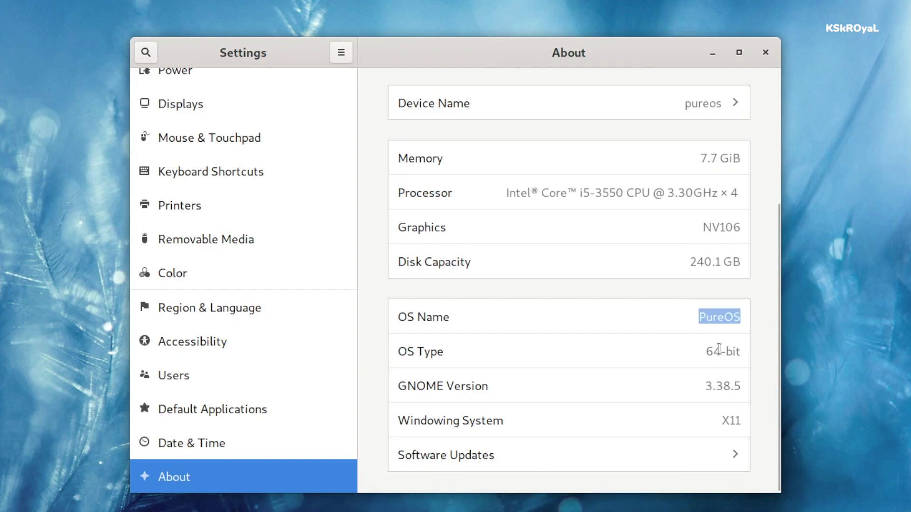
pyautogui.doubleClick(719, 351)
pyautogui.doubleClick(710, 387)
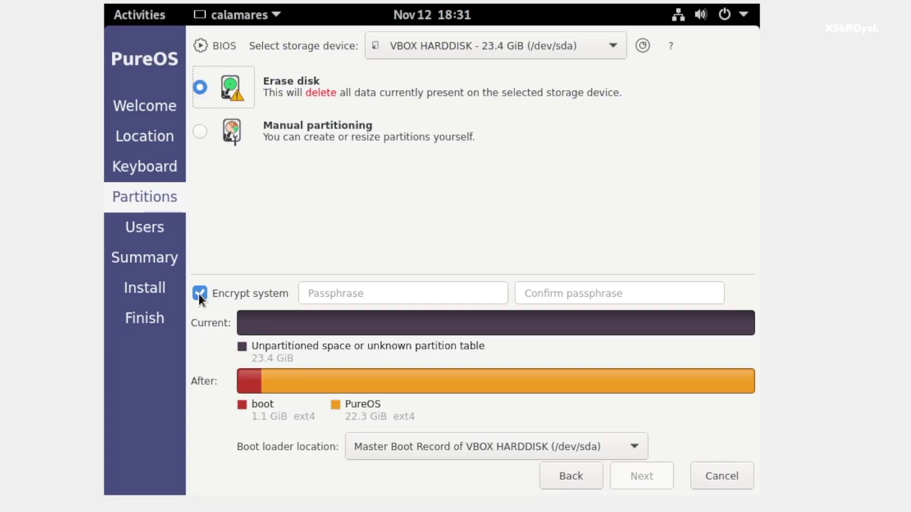
# Tick Encrypt system and enter the passphrase in both the Passphrase and Confirm fields.
pyautogui.click(198, 294)
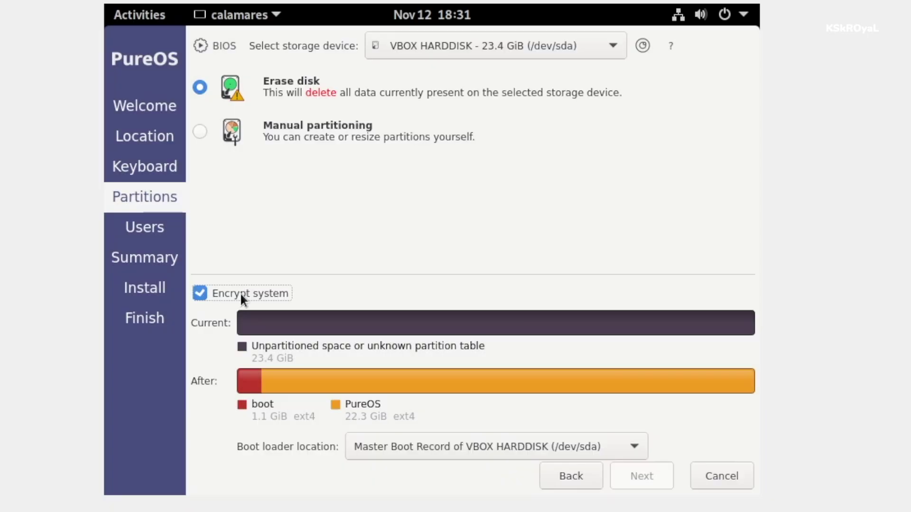
pyautogui.click(204, 298)
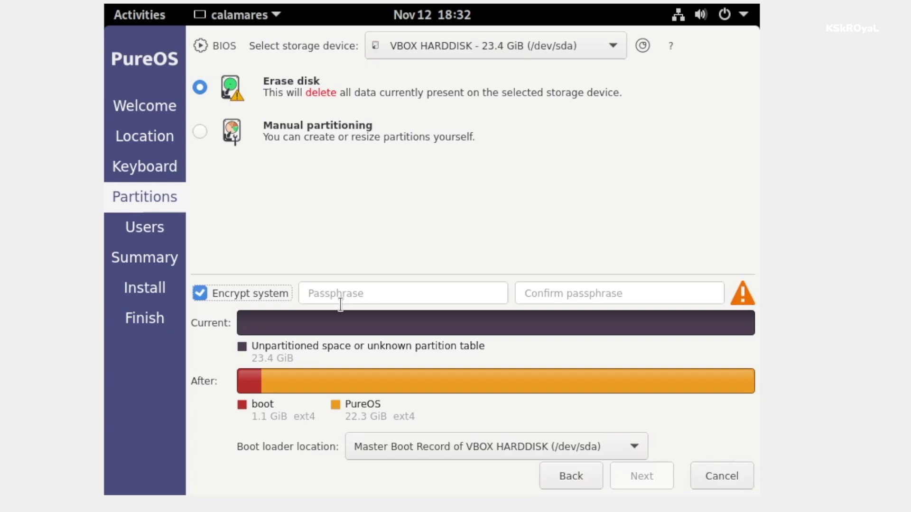
pyautogui.click(377, 298)
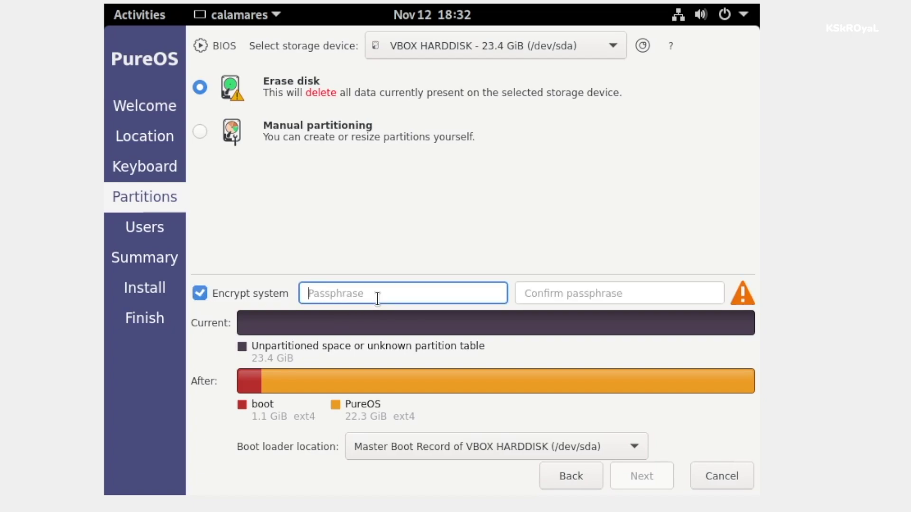
pyautogui.write('p')
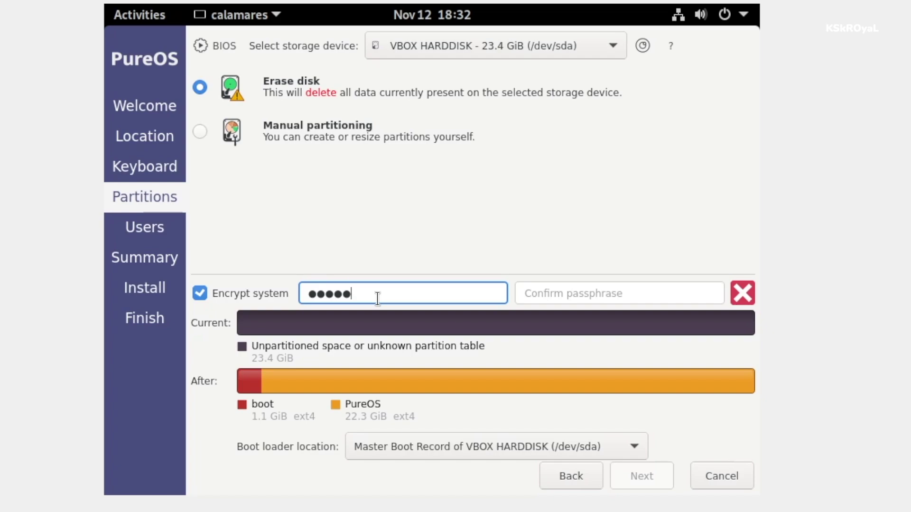
pyautogui.write('1')
pyautogui.press('Tab')
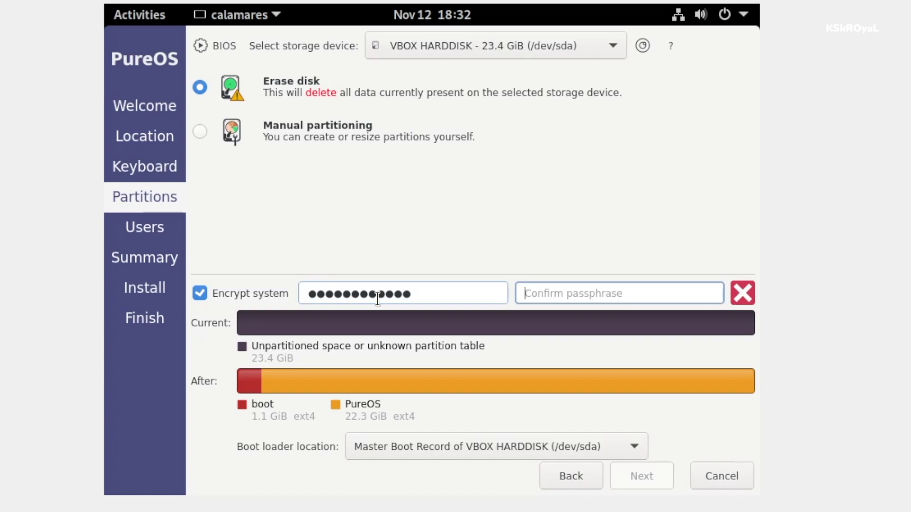
pyautogui.write('pa')
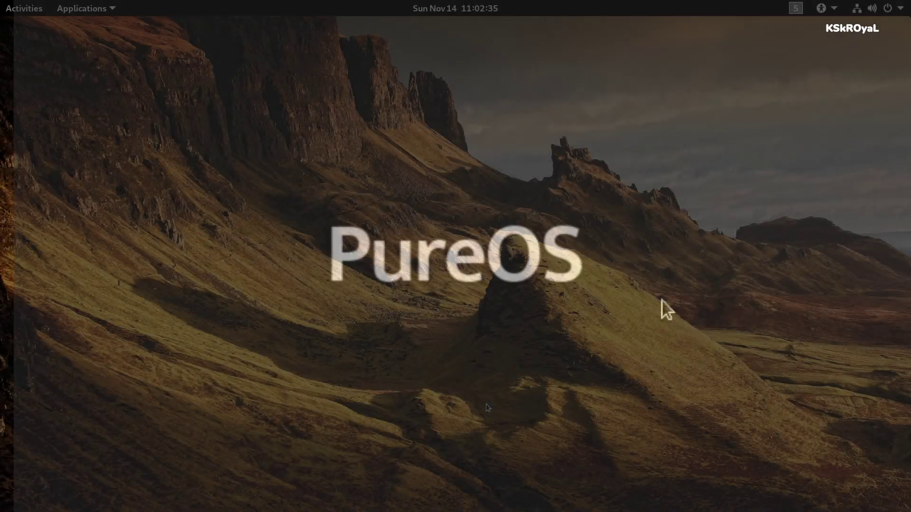
# Open Terminal, clear it, locate iptables with whereis, and list the current rules.
pyautogui.press('super')
pyautogui.write('ter')
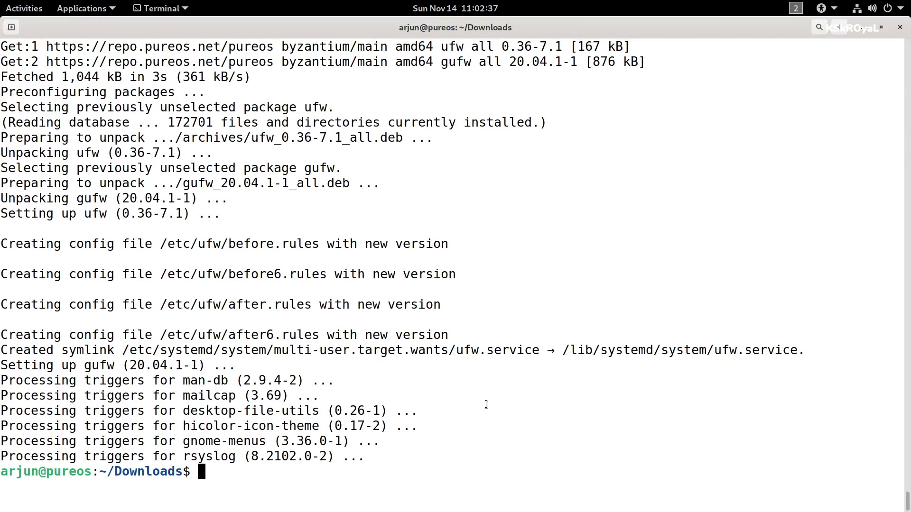
pyautogui.write('clear')
pyautogui.press('Return')
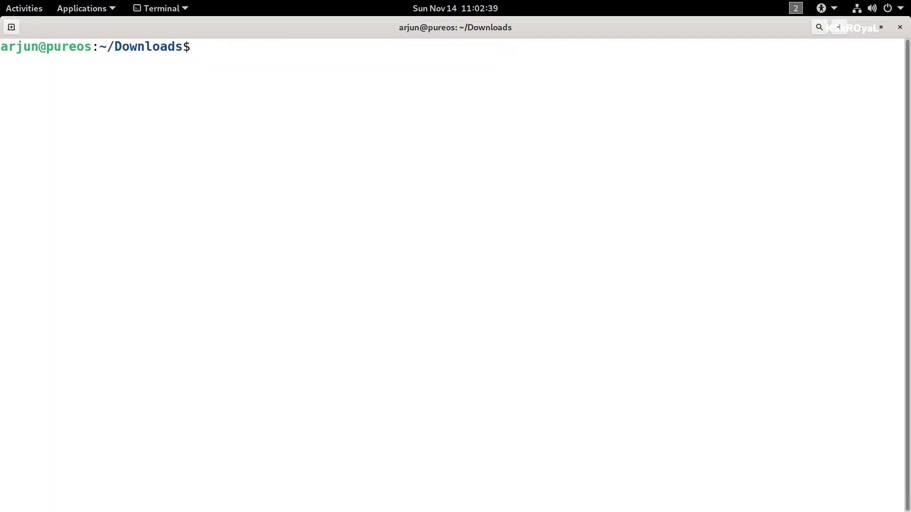
pyautogui.write('whereis iptables')
pyautogui.press('Return')
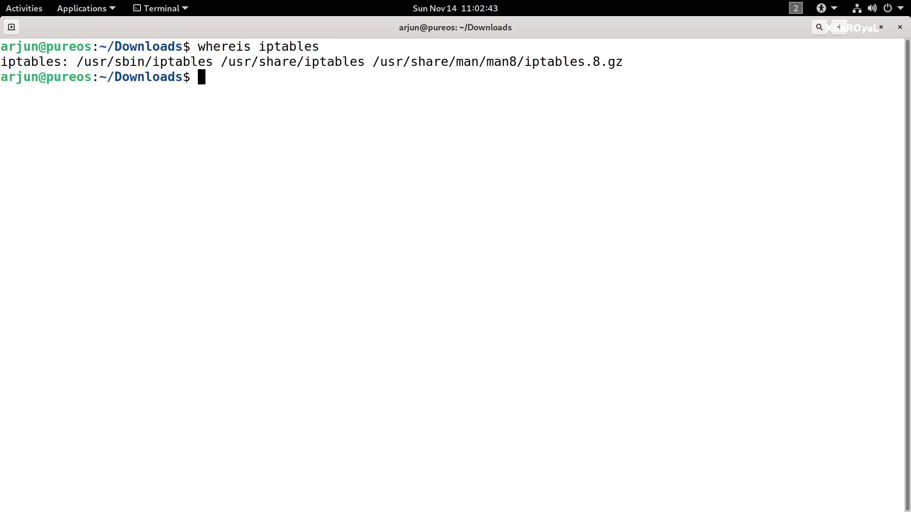
pyautogui.write('sudo iptables --list')
pyautogui.press('Return')
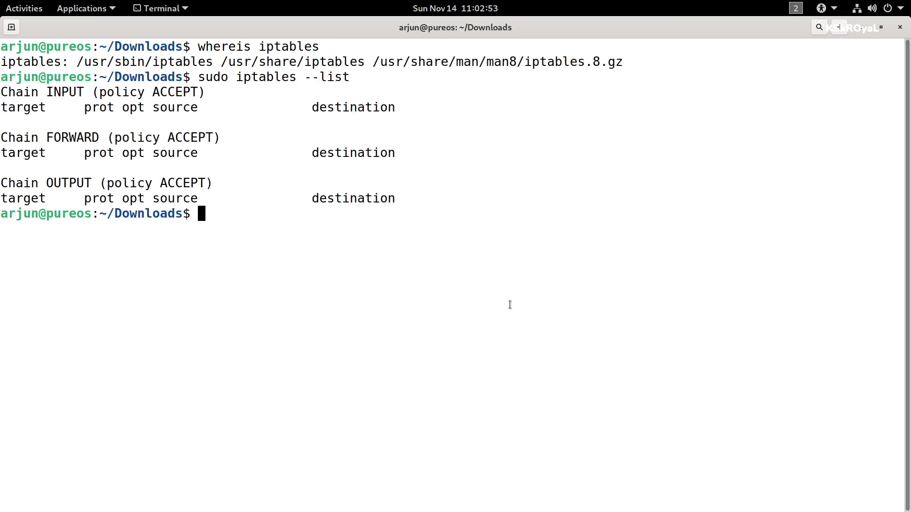
# Append the INPUT rule dropping UDP traffic and list the rules again to verify it.
pyautogui.write('sudo iptables -t filter -A INPUT -p udp -j DROP')
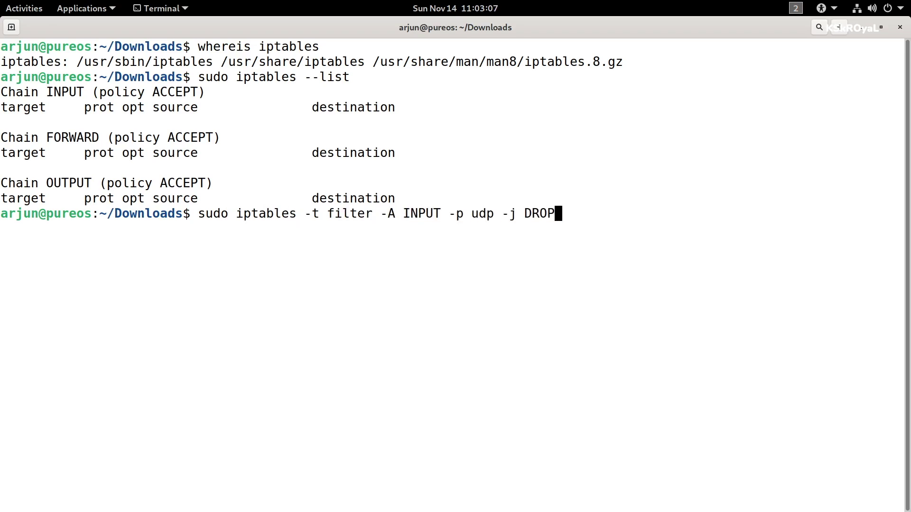
pyautogui.press('Return')
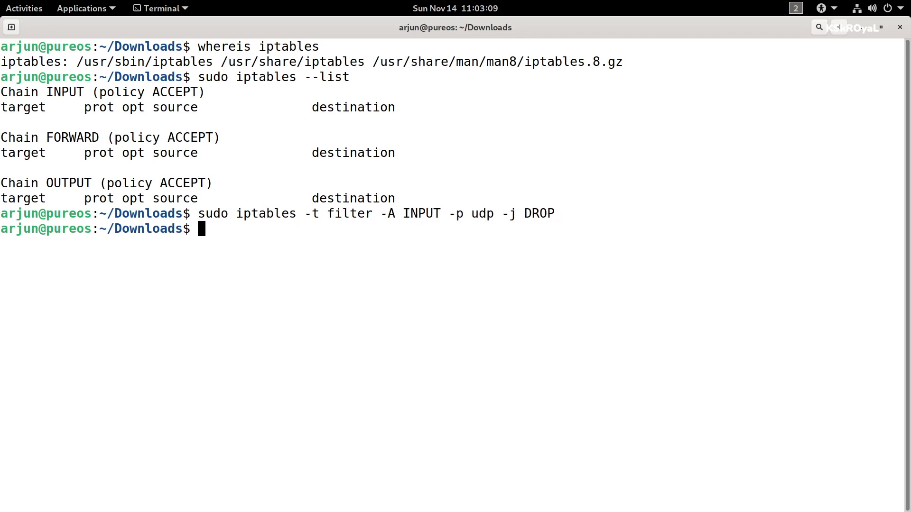
pyautogui.write('sudo iptables ')
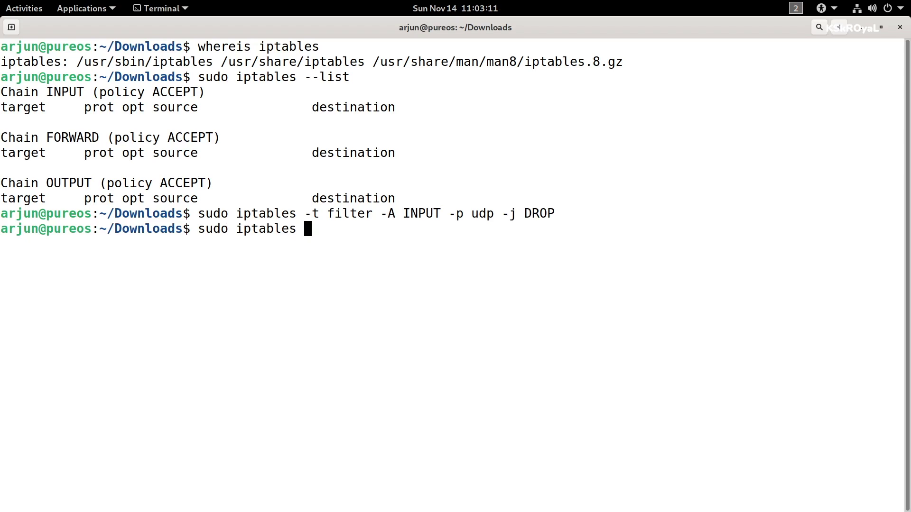
pyautogui.write('--list')
pyautogui.press('Return')
pyautogui.press('super')
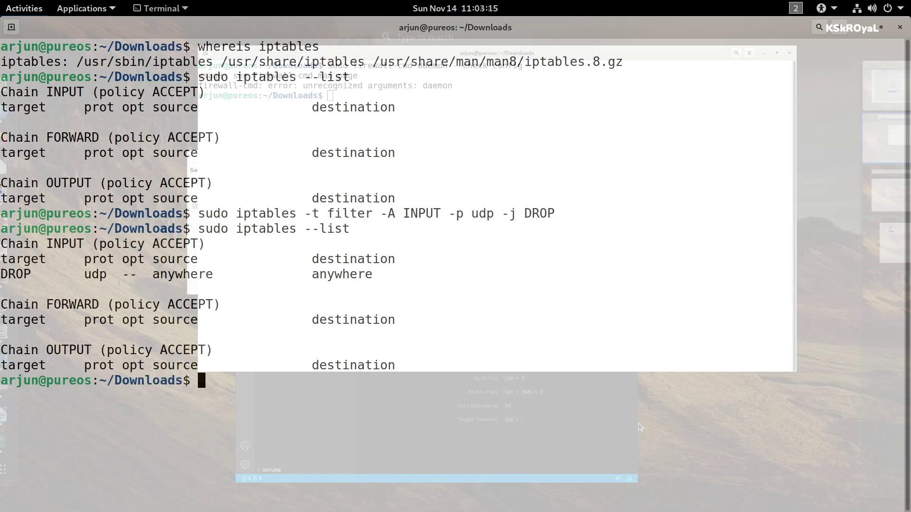
# Launch Firewall, authenticate, and switch to the Permanent configuration.
pyautogui.write('fir')
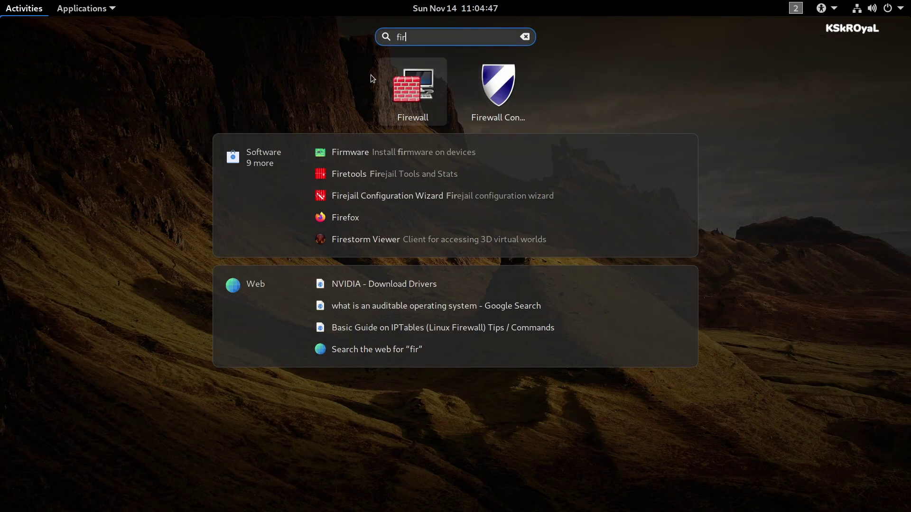
pyautogui.click(408, 72)
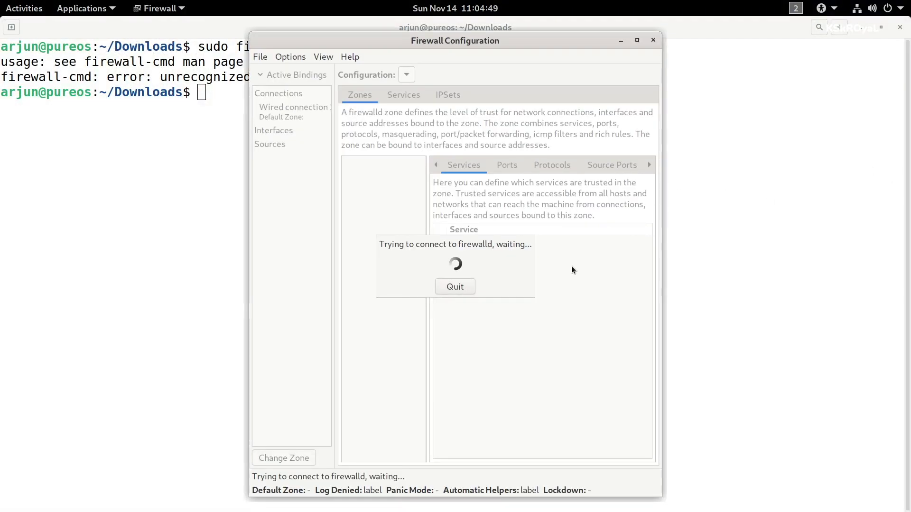
pyautogui.write('•')
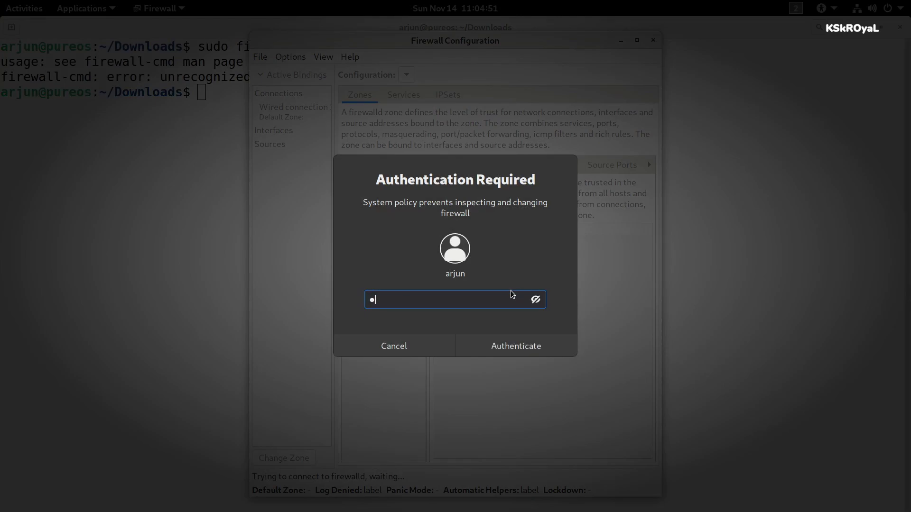
pyautogui.write('•••')
pyautogui.press('Return')
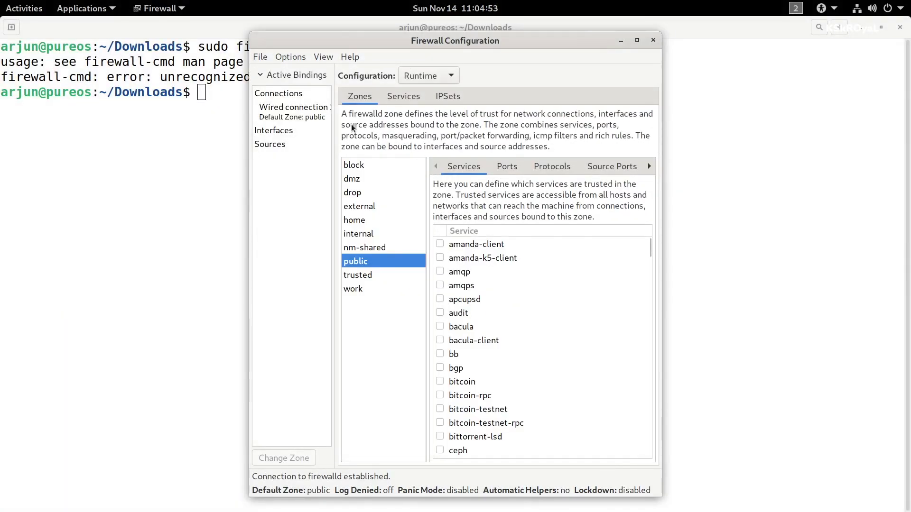
pyautogui.click(419, 83)
pyautogui.click(419, 91)
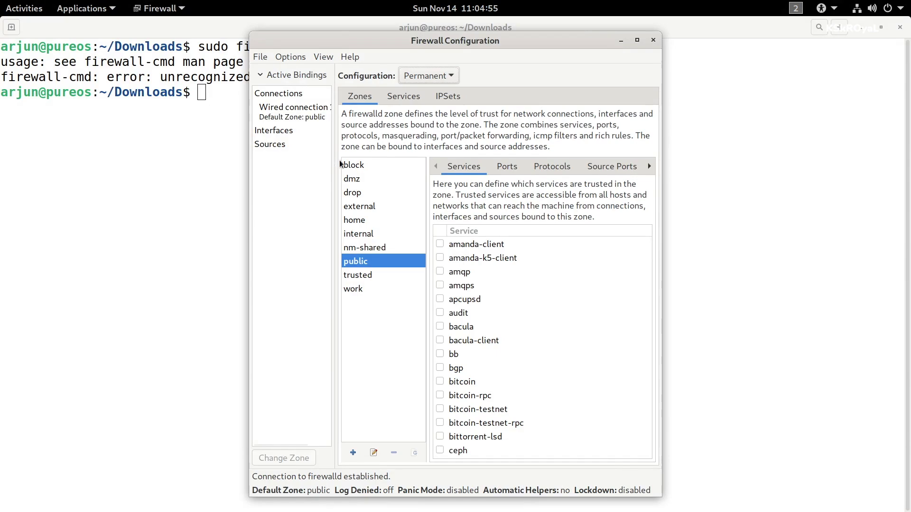
# Add port 22 over tcp to the block zone's Ports.
pyautogui.click(365, 174)
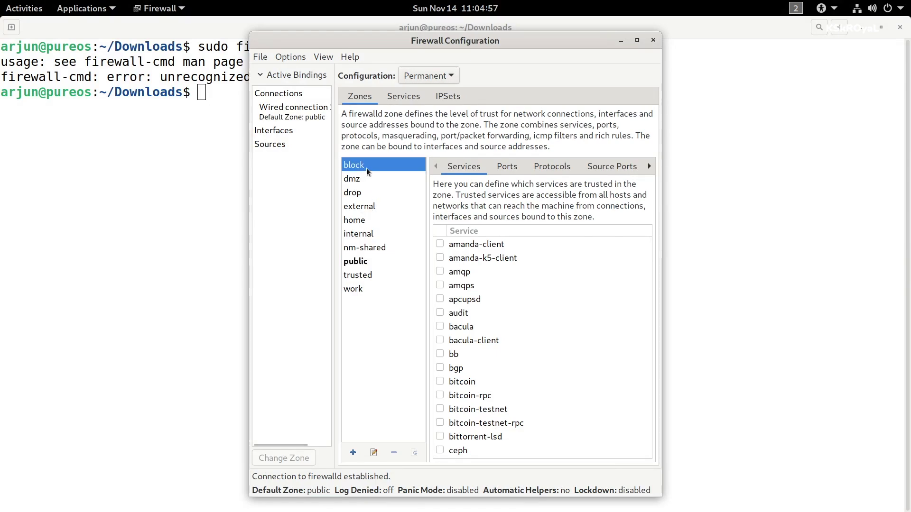
pyautogui.click(505, 167)
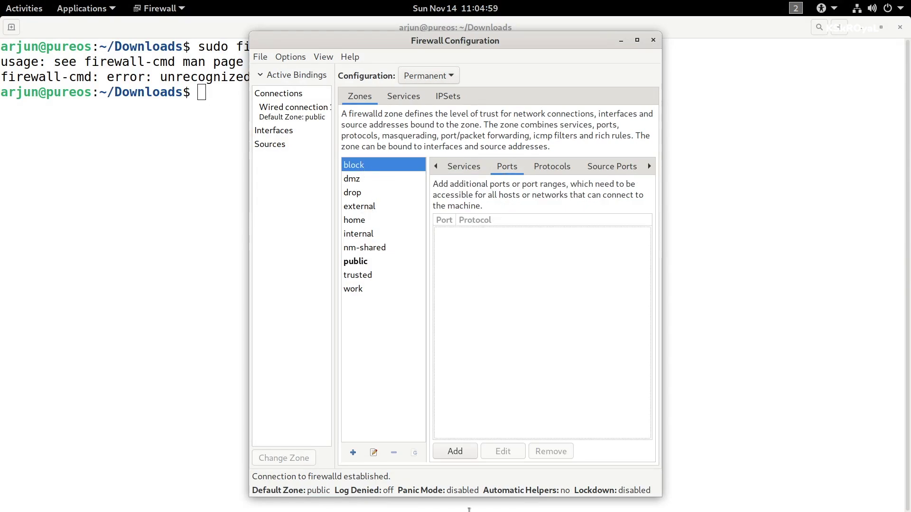
pyautogui.moveTo(533, 43); pyautogui.dragTo(529, 32)
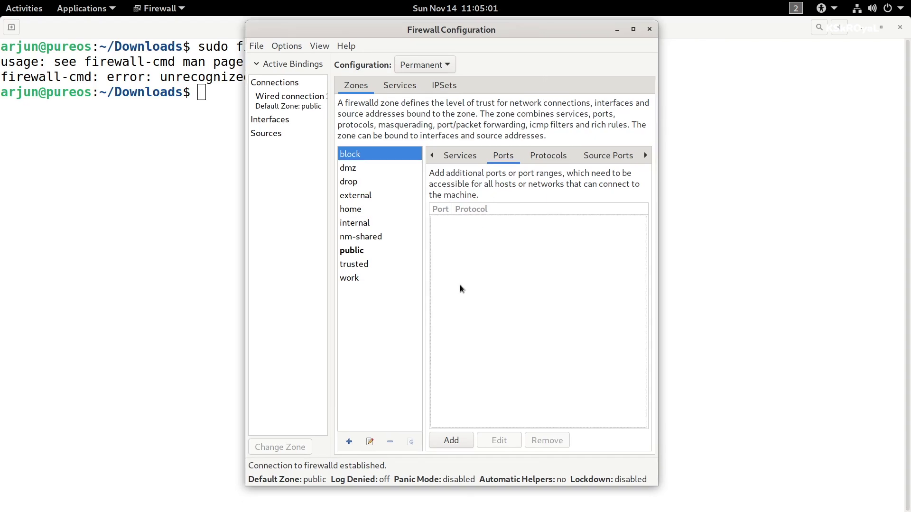
pyautogui.click(441, 445)
pyautogui.write('22')
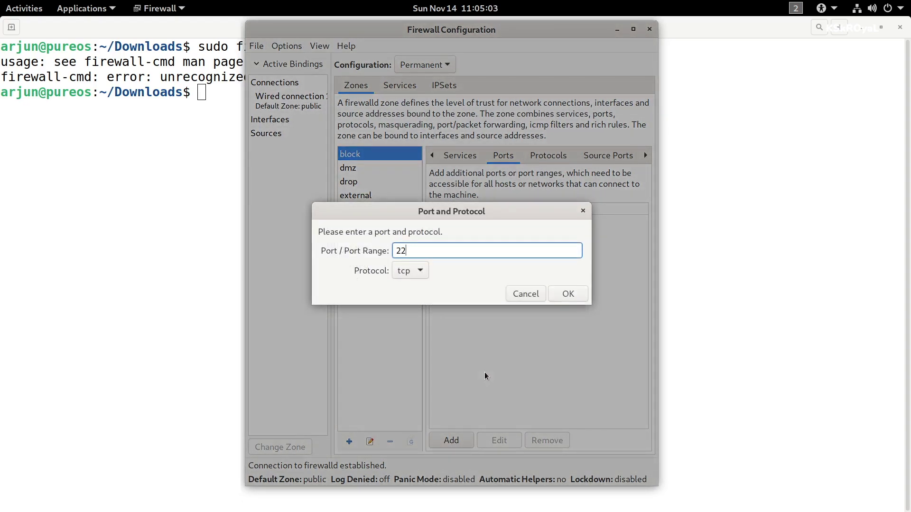
pyautogui.click(568, 293)
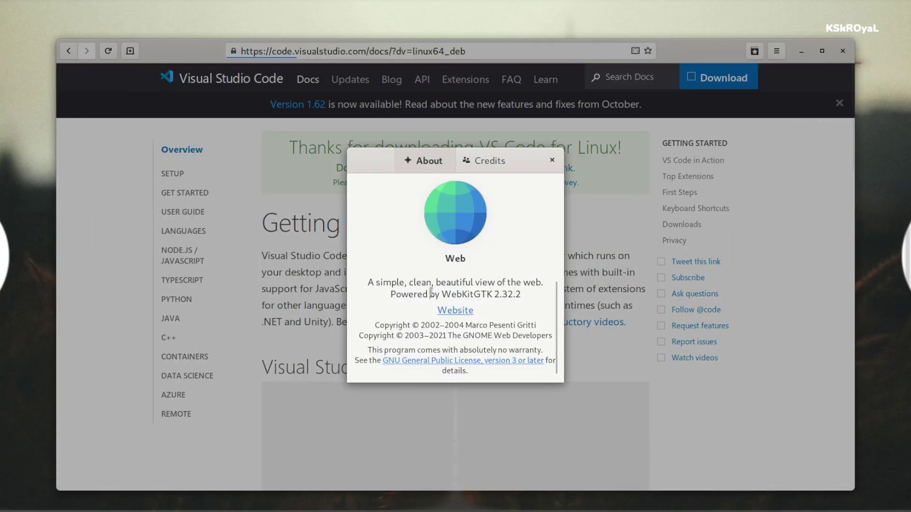
# Select text in the About window, including WebKitGTK, then close it.
pyautogui.tripleClick(431, 292)
pyautogui.click(517, 286)
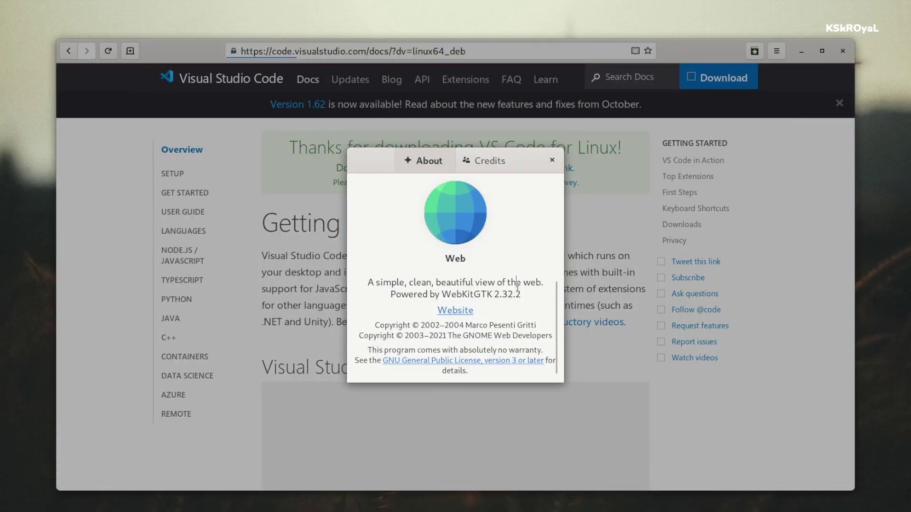
pyautogui.doubleClick(482, 296)
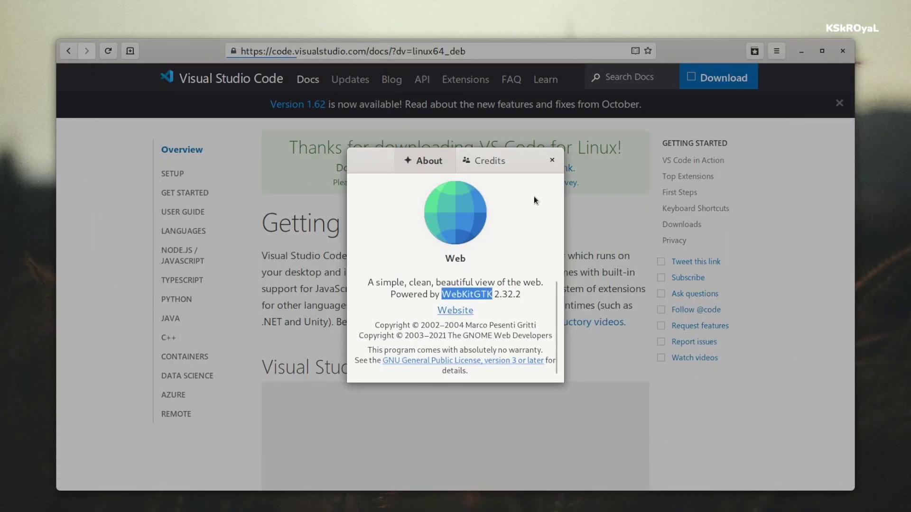
pyautogui.click(553, 160)
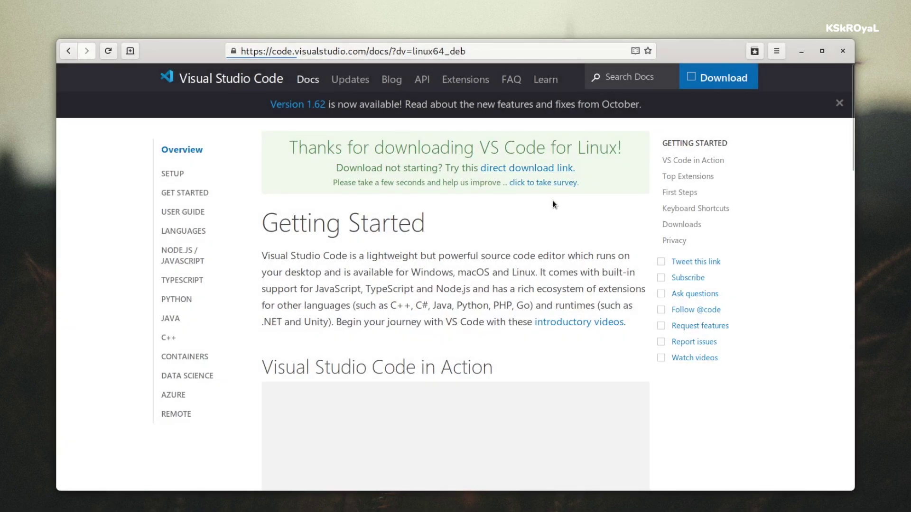
# Search 'java selenium' from a new tab and scroll the DuckDuckGo results.
pyautogui.hotkey('ctrl', 't')
pyautogui.write('java selen')
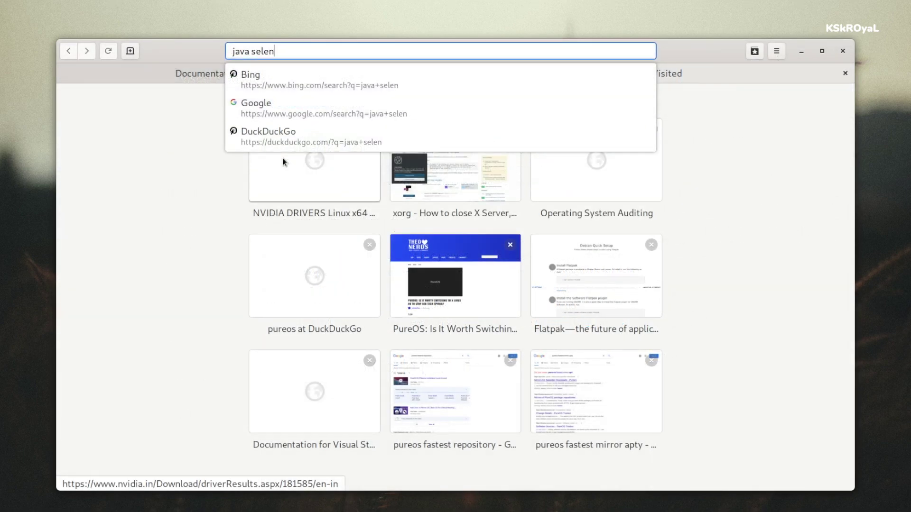
pyautogui.write('ium')
pyautogui.press('Return')
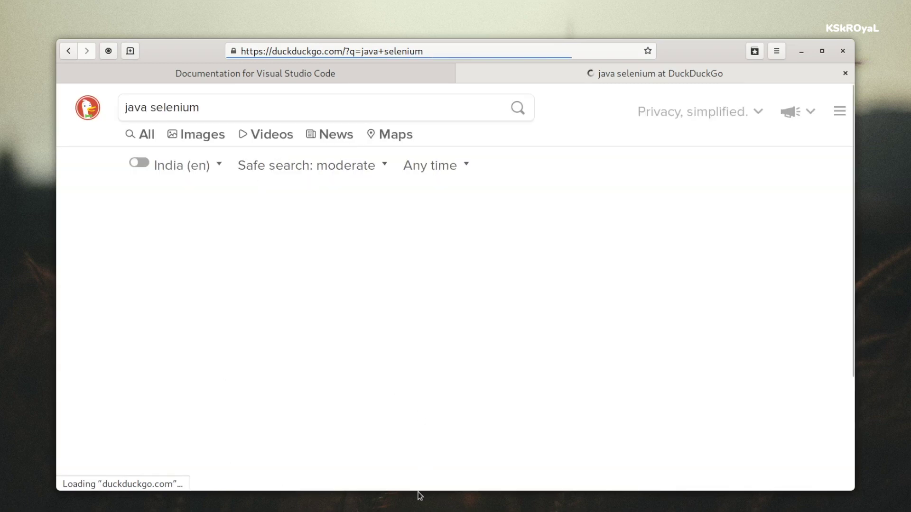
pyautogui.scroll(-4, 492, 262)
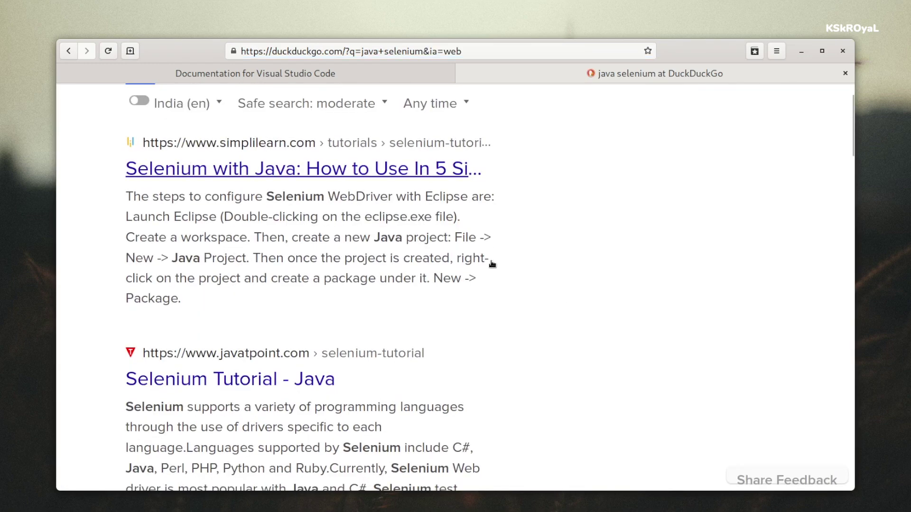
pyautogui.scroll(3, 478, 384)
pyautogui.scroll(1, 478, 388)
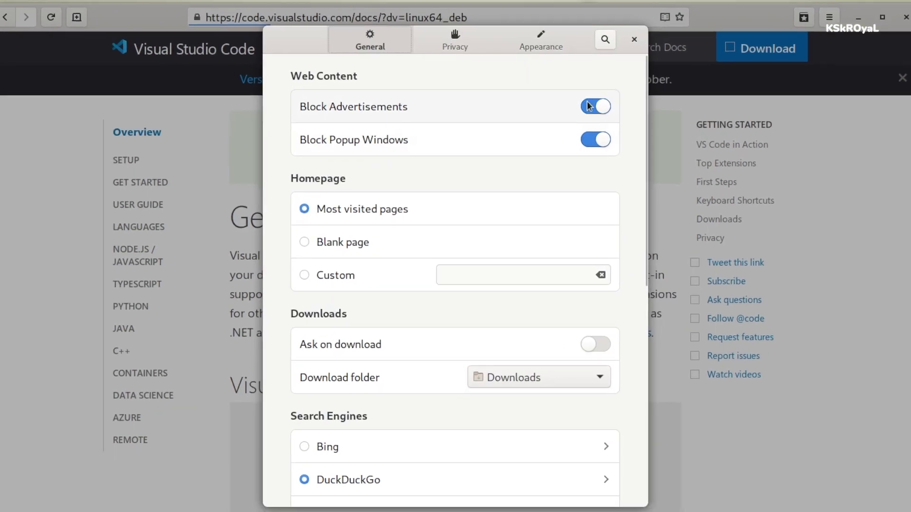
# Toggle Block Advertisements and Block Popup Windows off and back on, then view Privacy preferences.
pyautogui.click(574, 128)
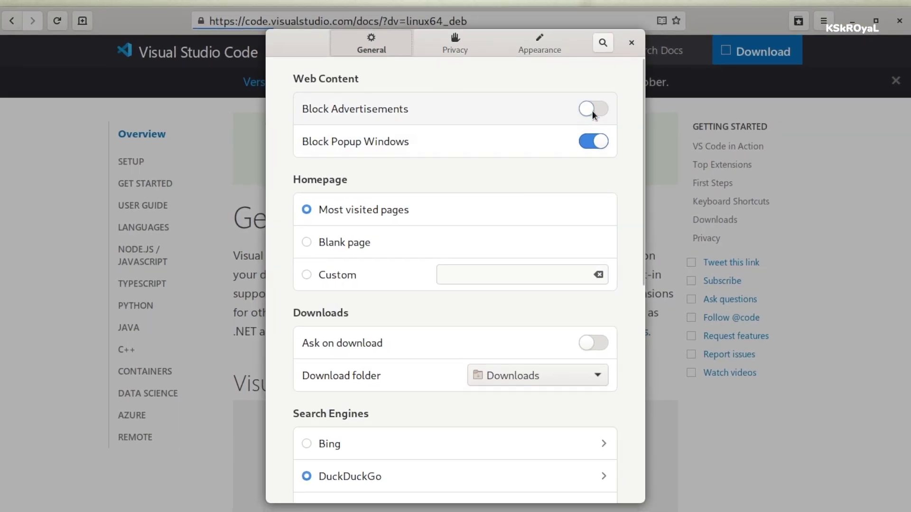
pyautogui.click(573, 126)
pyautogui.click(590, 140)
pyautogui.click(591, 140)
pyautogui.click(451, 47)
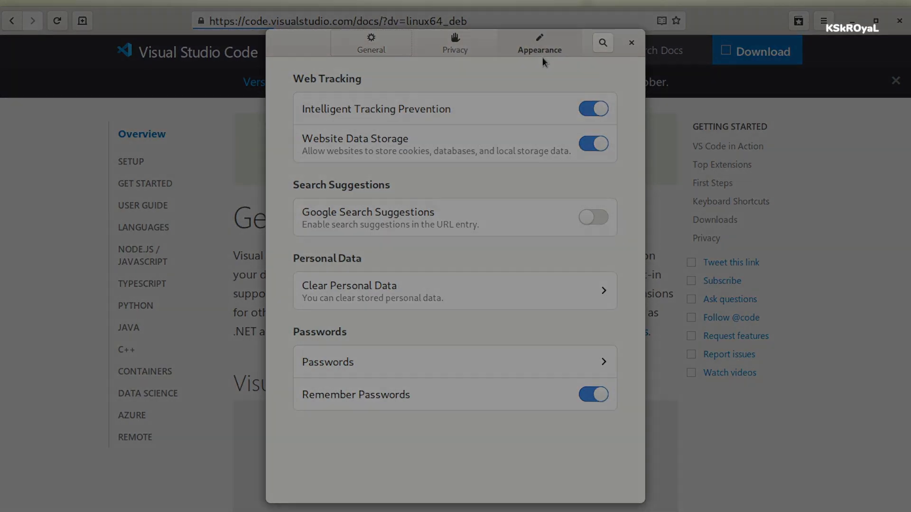
# Launch GNOME Tweaks via a 'twe' search and show its Appearance settings.
pyautogui.press('super')
pyautogui.write('twe')
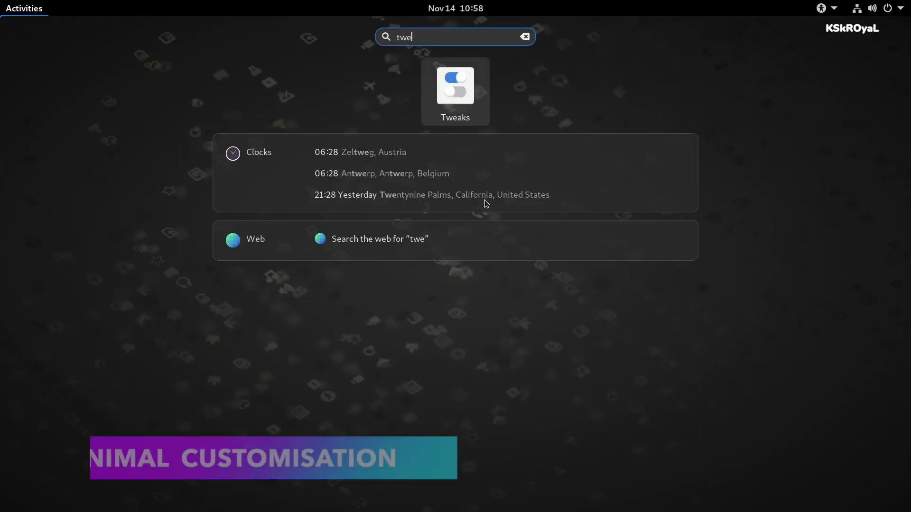
pyautogui.click(455, 114)
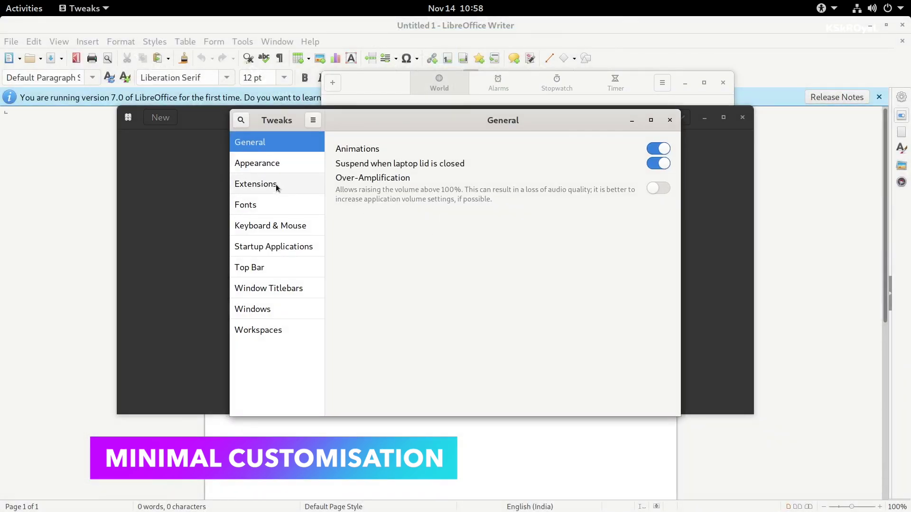
pyautogui.click(305, 167)
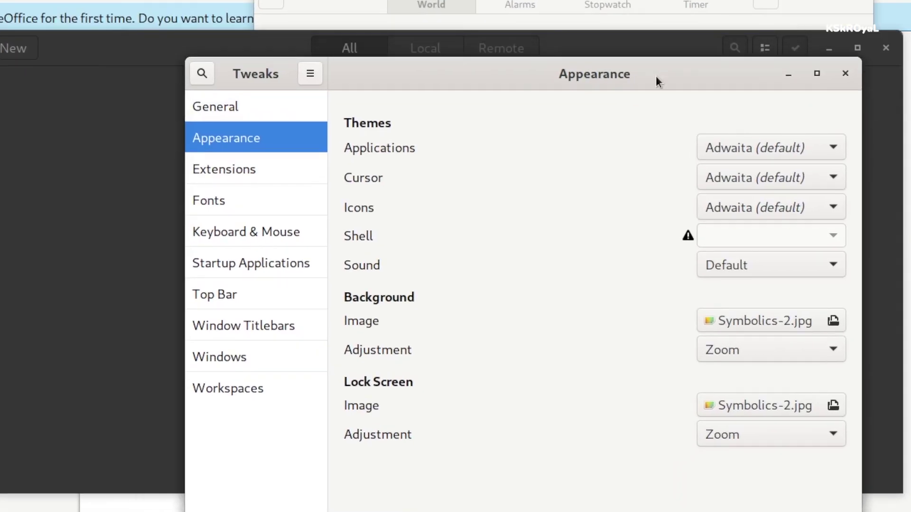
pyautogui.moveTo(302, 10); pyautogui.dragTo(284, 52)
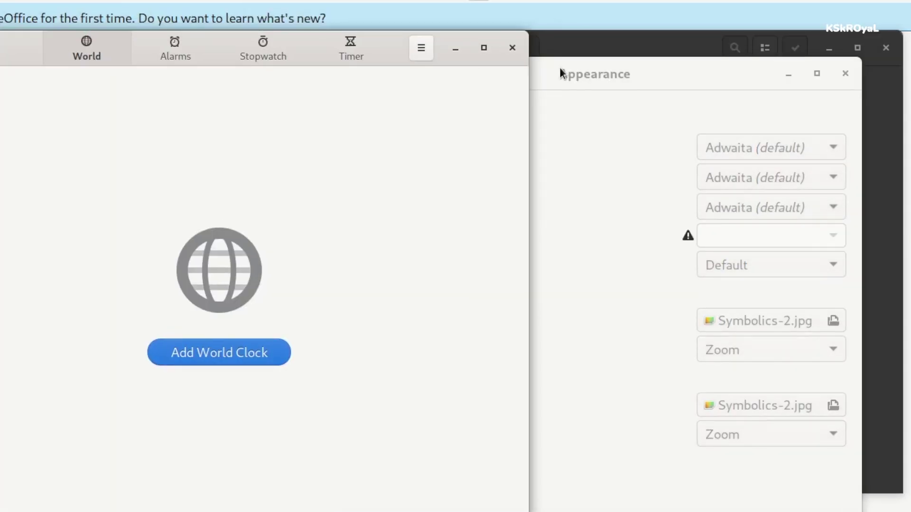
pyautogui.moveTo(608, 80); pyautogui.dragTo(672, 52)
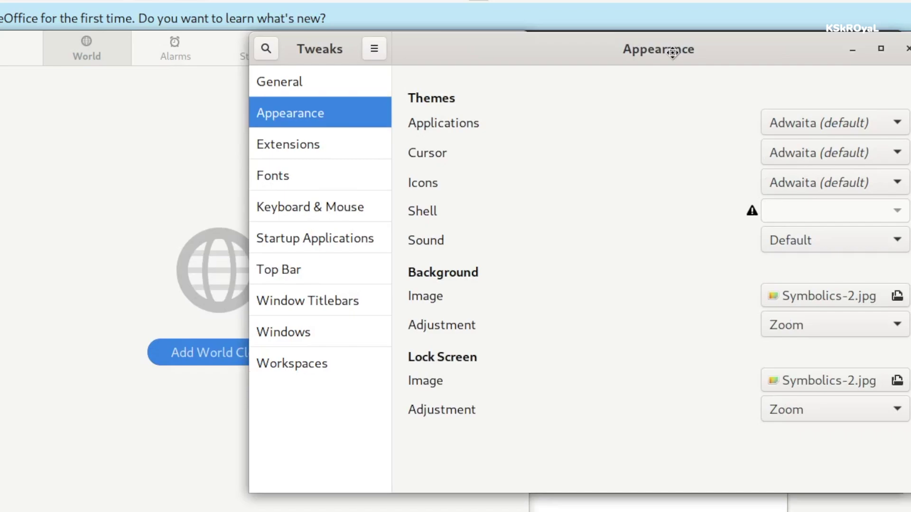
# Switch the Applications theme to Adwaita-dark, then back to Adwaita (default).
pyautogui.click(823, 117)
pyautogui.click(819, 138)
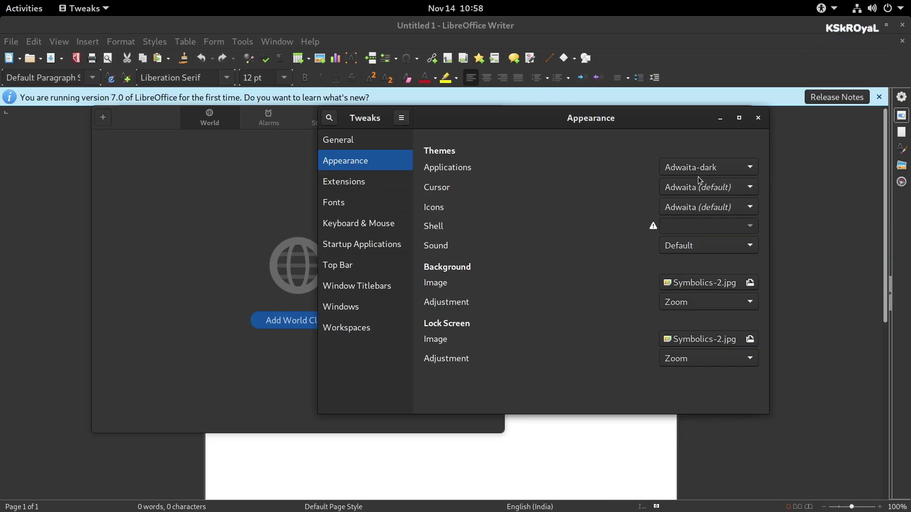
pyautogui.click(744, 152)
pyautogui.press('Escape')
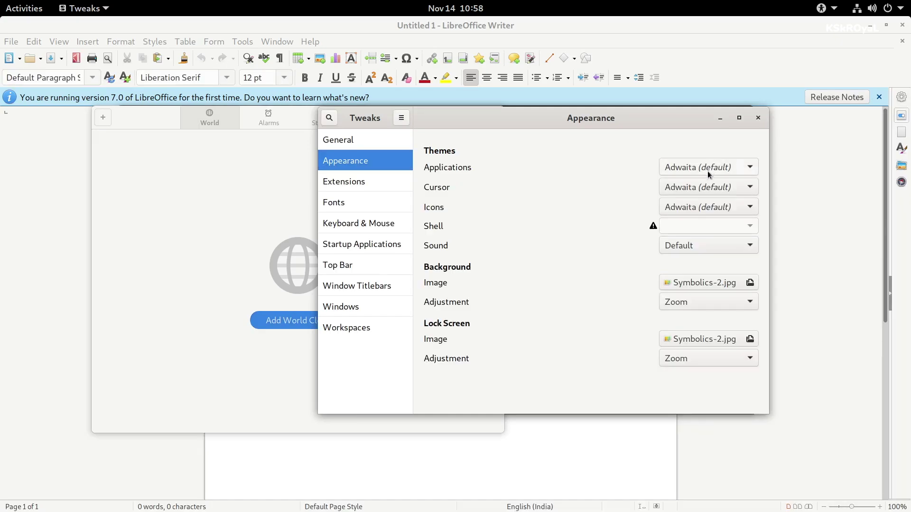
pyautogui.click(707, 171)
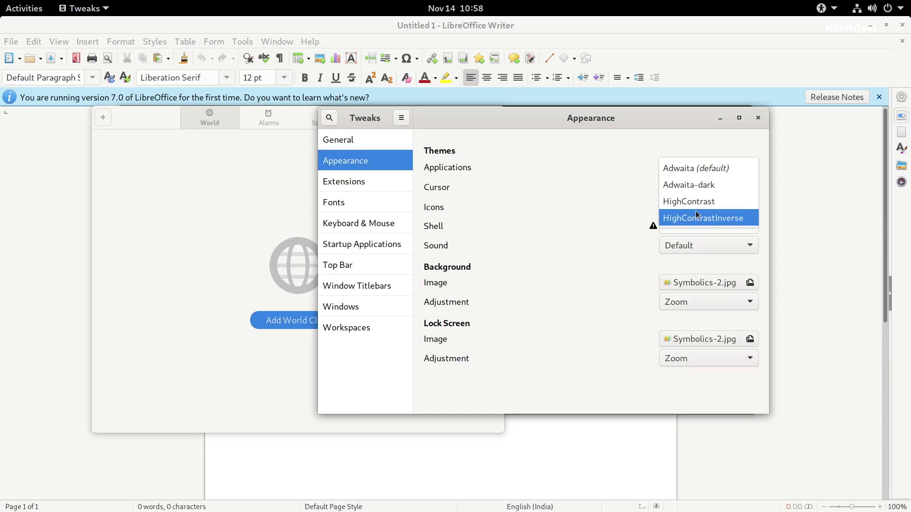
pyautogui.click(697, 177)
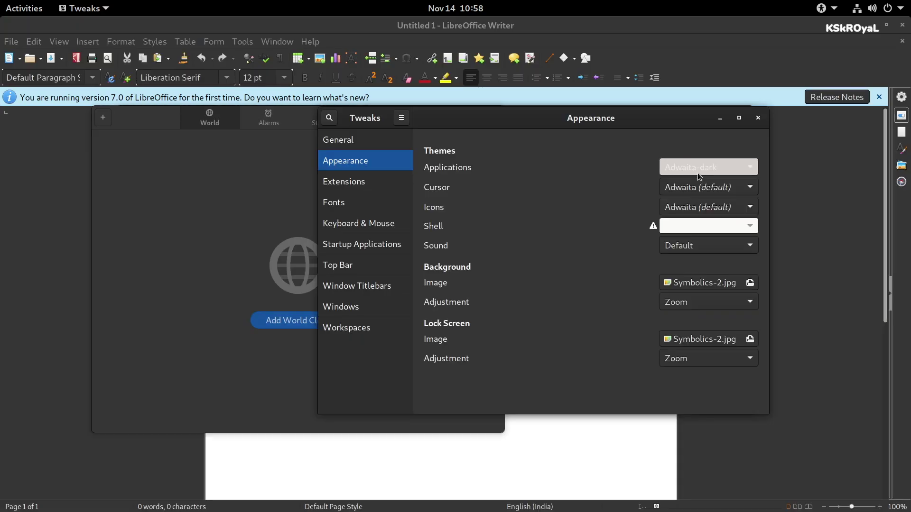
pyautogui.click(704, 168)
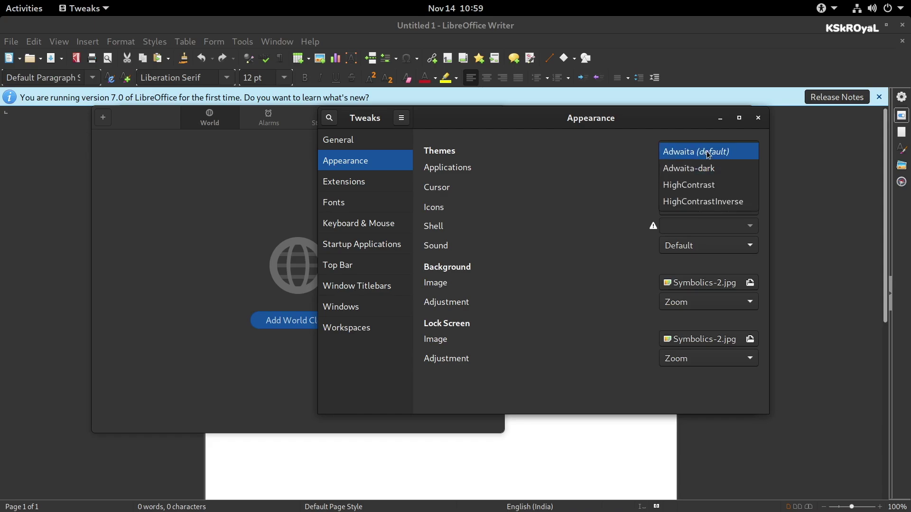
pyautogui.click(707, 156)
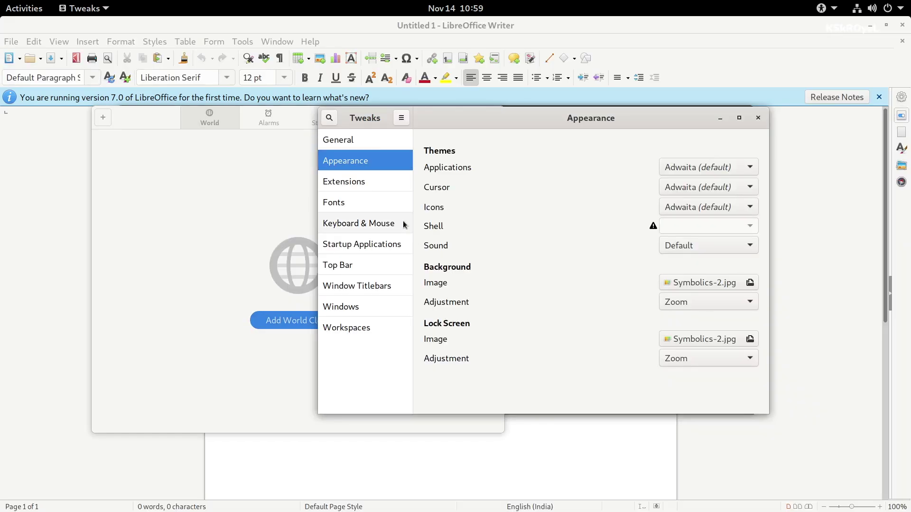
# Lower the font scaling factor to 1.25 and add a minimize button to window titlebars.
pyautogui.click(360, 202)
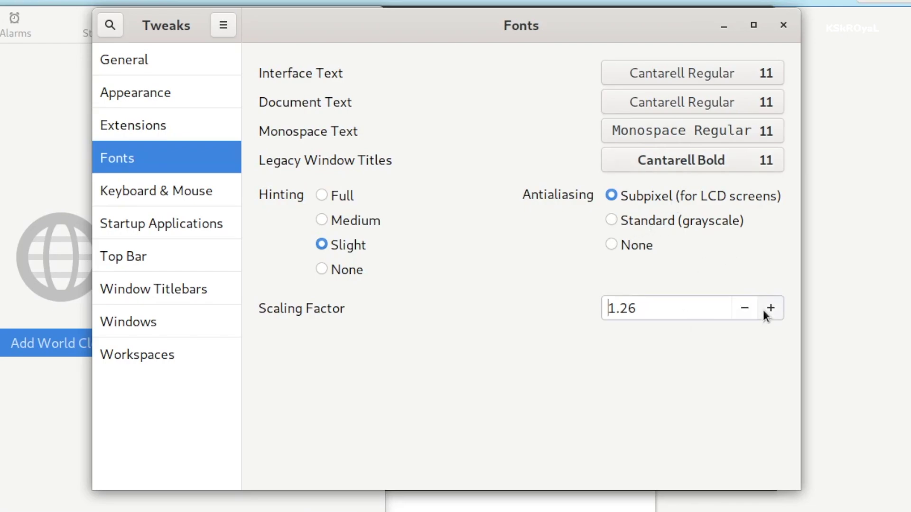
pyautogui.click(746, 308)
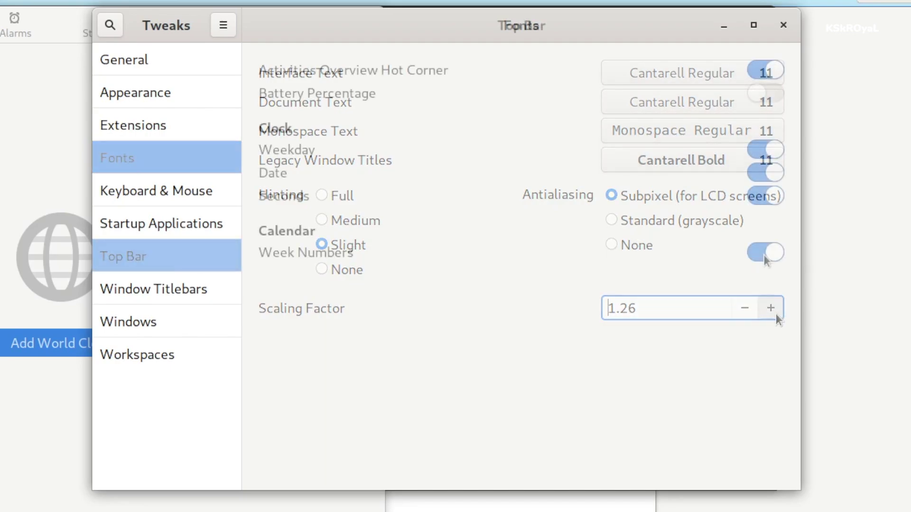
pyautogui.click(172, 284)
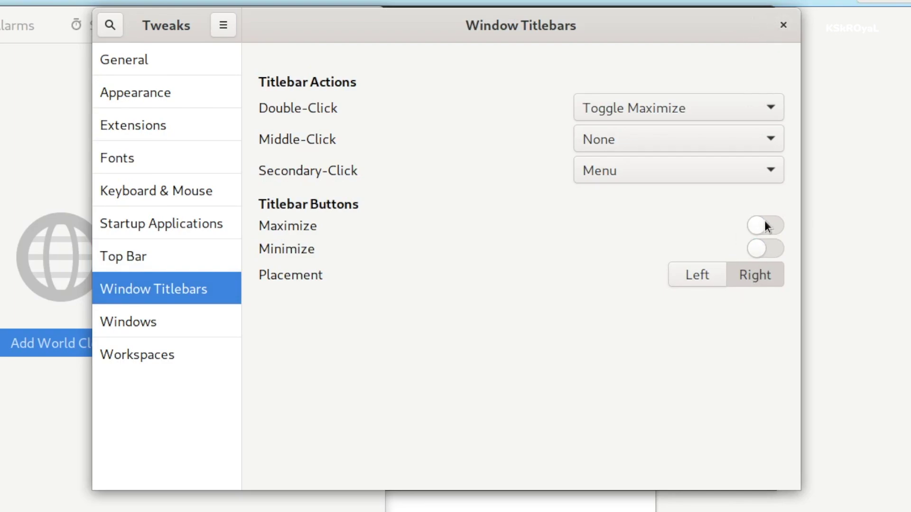
pyautogui.click(759, 245)
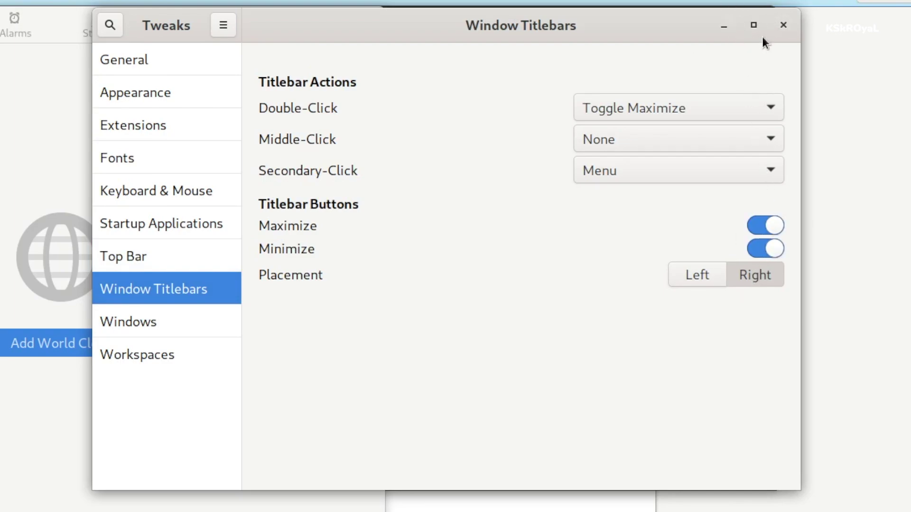
# Toggle centering of new windows off and back on, and try static workspaces before restoring dynamic ones.
pyautogui.click(186, 326)
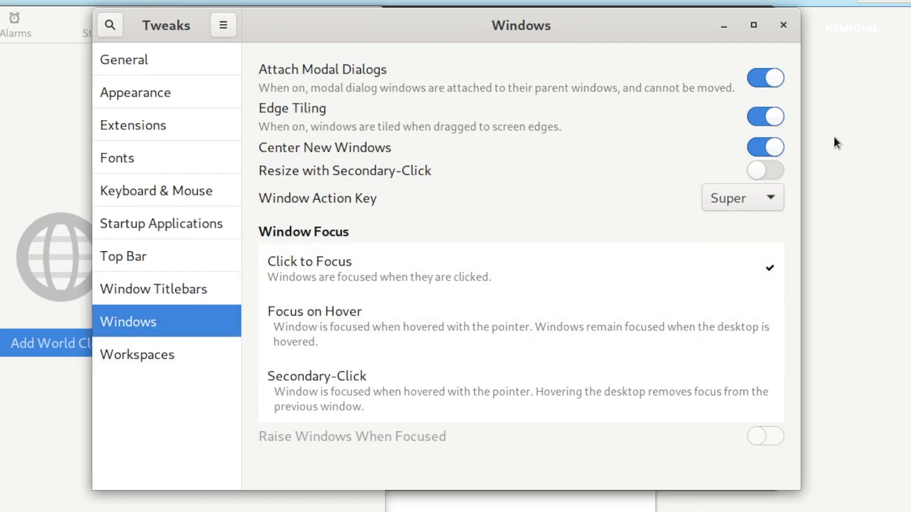
pyautogui.click(771, 151)
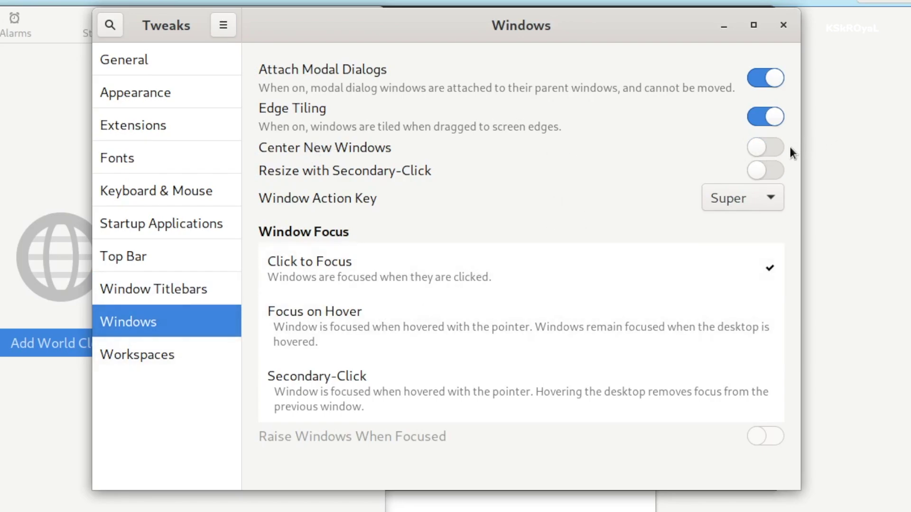
pyautogui.click(772, 151)
pyautogui.click(164, 356)
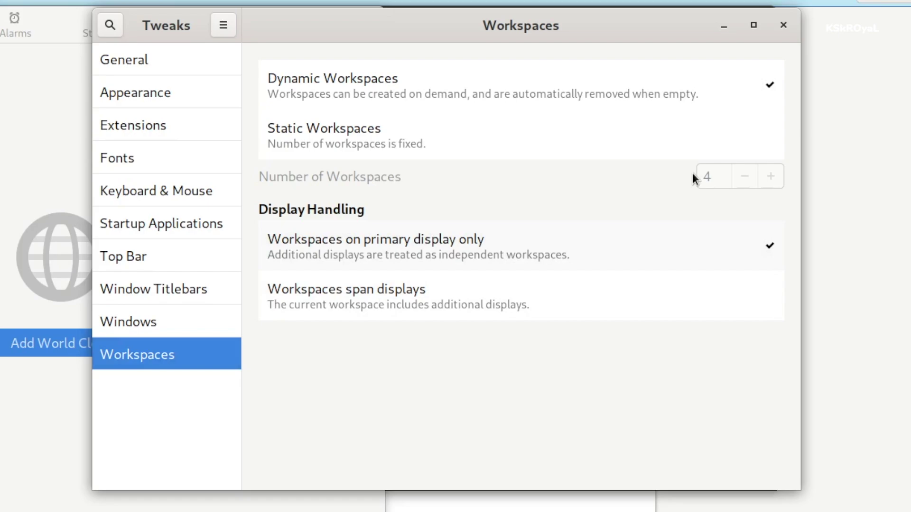
pyautogui.click(491, 137)
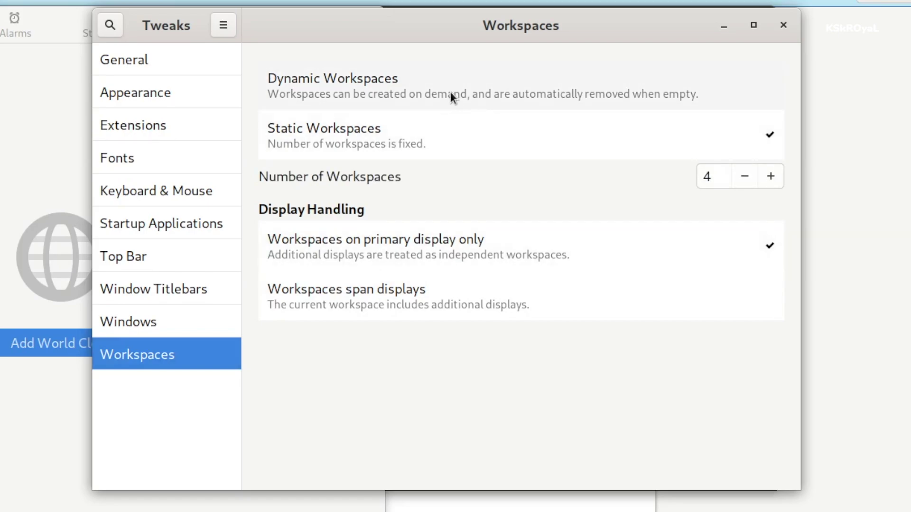
pyautogui.click(451, 93)
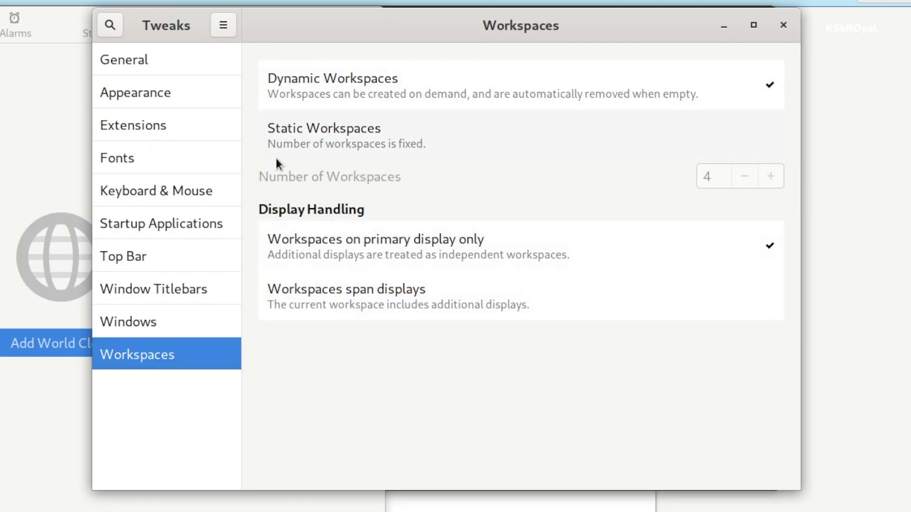
# Browse the Keyboard & Mouse and Top Bar settings, ending on Window Titlebars.
pyautogui.click(218, 200)
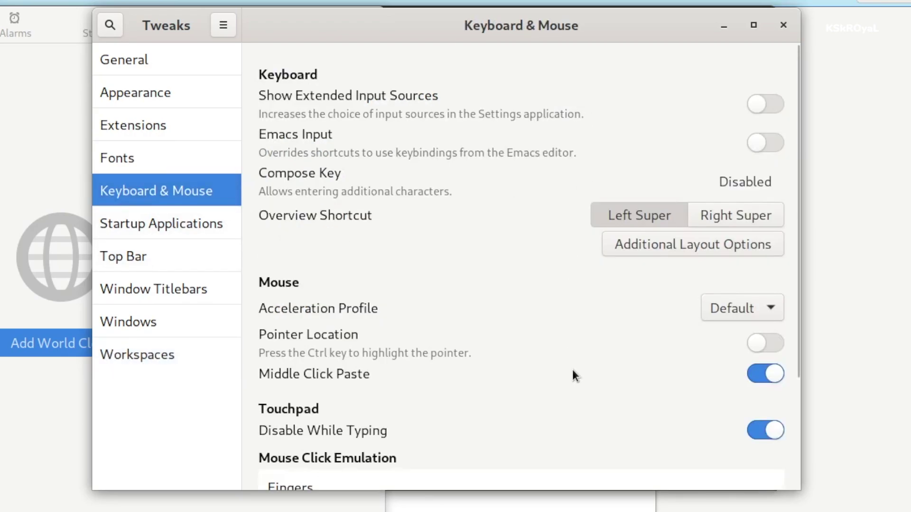
pyautogui.scroll(-5, 573, 374)
pyautogui.scroll(5, 575, 373)
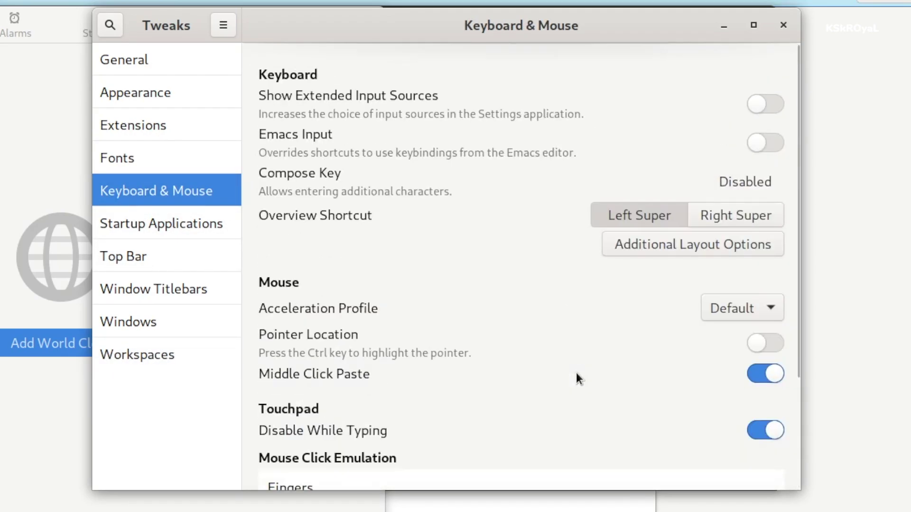
pyautogui.click(125, 259)
pyautogui.click(159, 294)
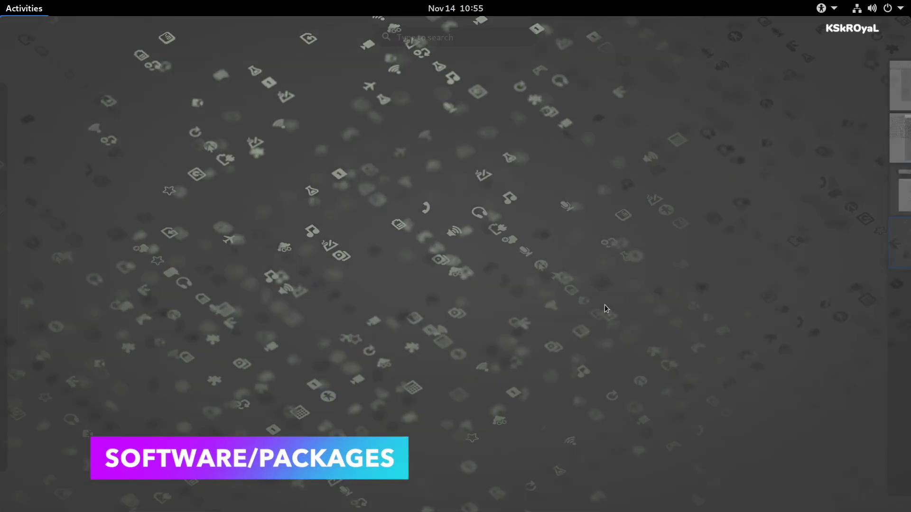
# Open Terminal from an Activities search for 'ter' and run neofetch to show system info.
pyautogui.write('ter')
pyautogui.press('Return')
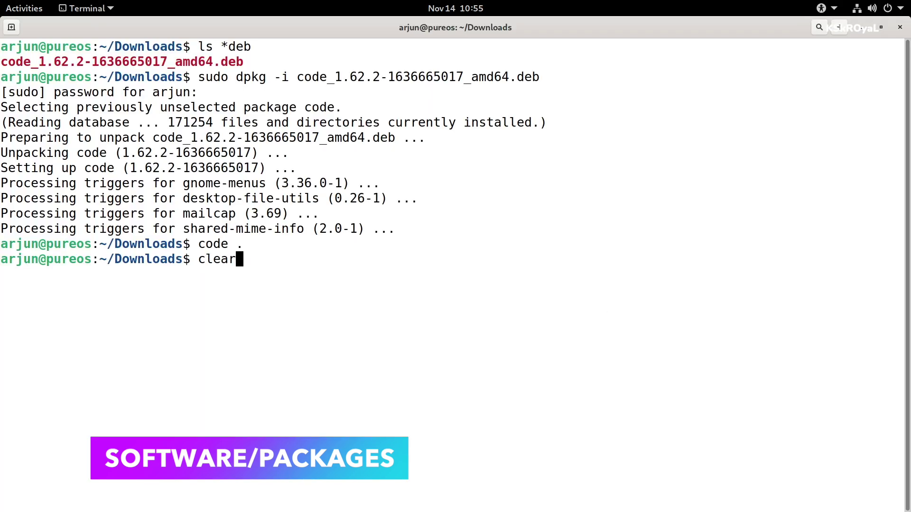
pyautogui.press('Return')
pyautogui.write('neofetch')
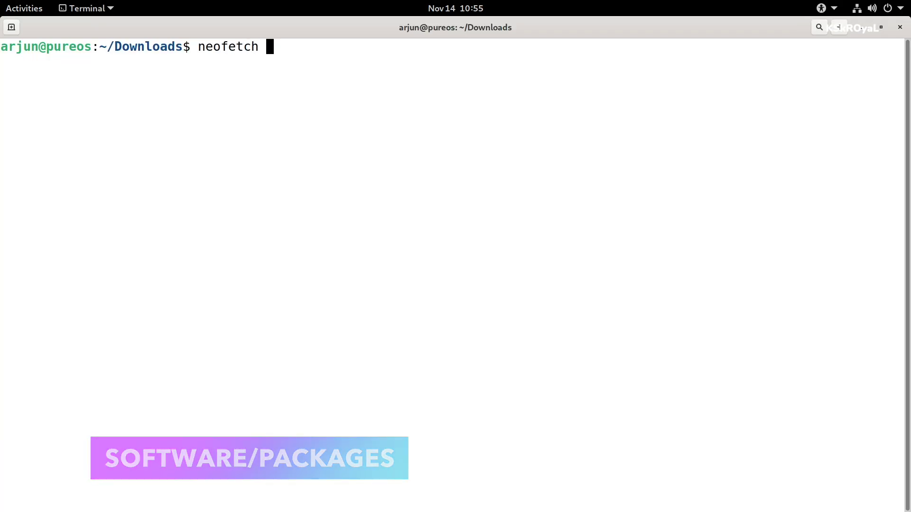
pyautogui.press('Return')
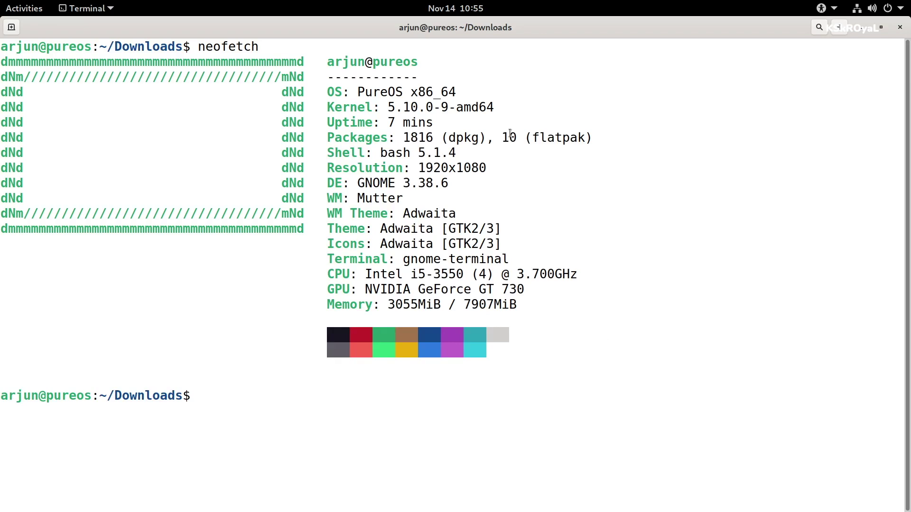
pyautogui.doubleClick(396, 92)
pyautogui.click(445, 371)
# Show the release details and repository list with cat /etc/lsb-release and cat /etc/apt/sources.list.
pyautogui.hotkey('ctrl', 'l')
pyautogui.write('cat /etc/lsb-release')
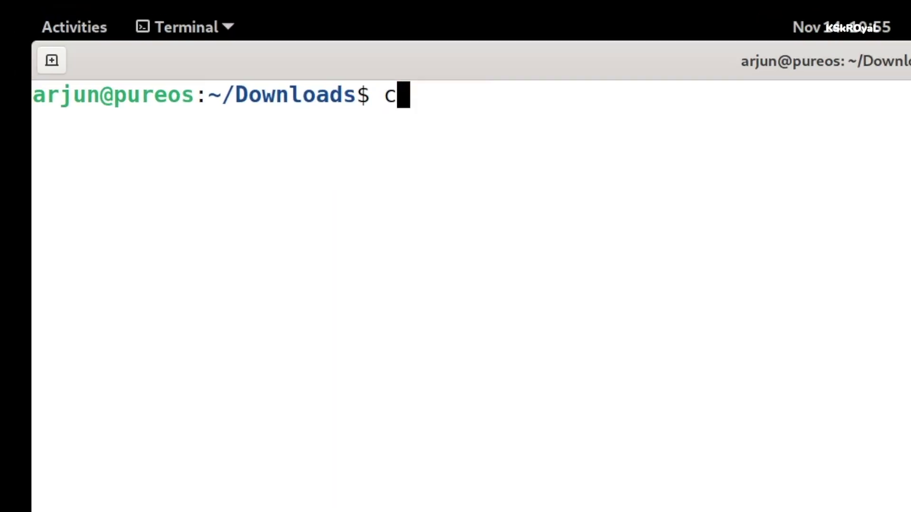
pyautogui.press('Return')
pyautogui.doubleClick(99, 91)
pyautogui.click(337, 173)
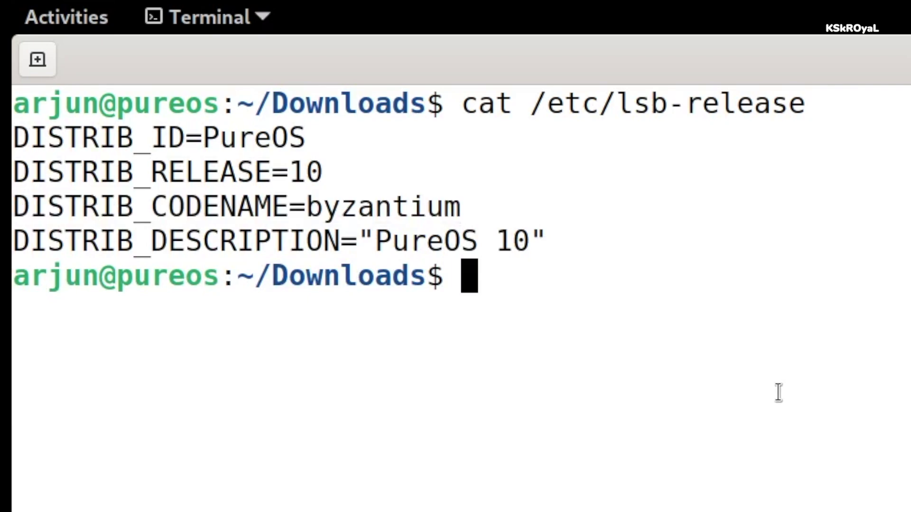
pyautogui.write('cat /e')
pyautogui.write('tc/apt/sources.list')
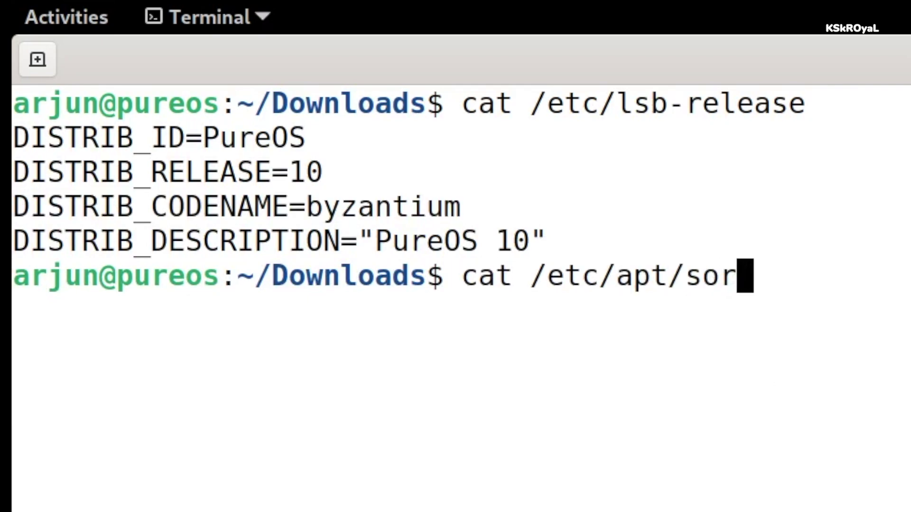
pyautogui.press('Return')
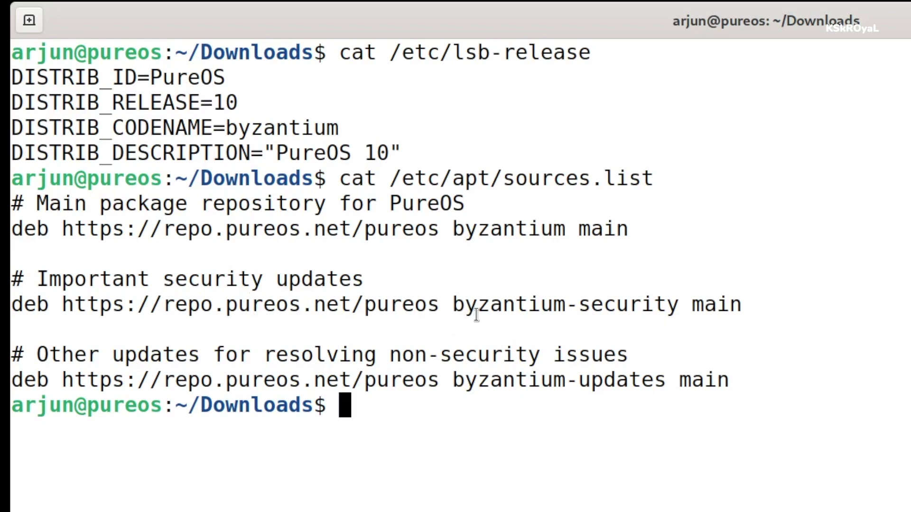
pyautogui.moveTo(476, 314); pyautogui.dragTo(551, 313)
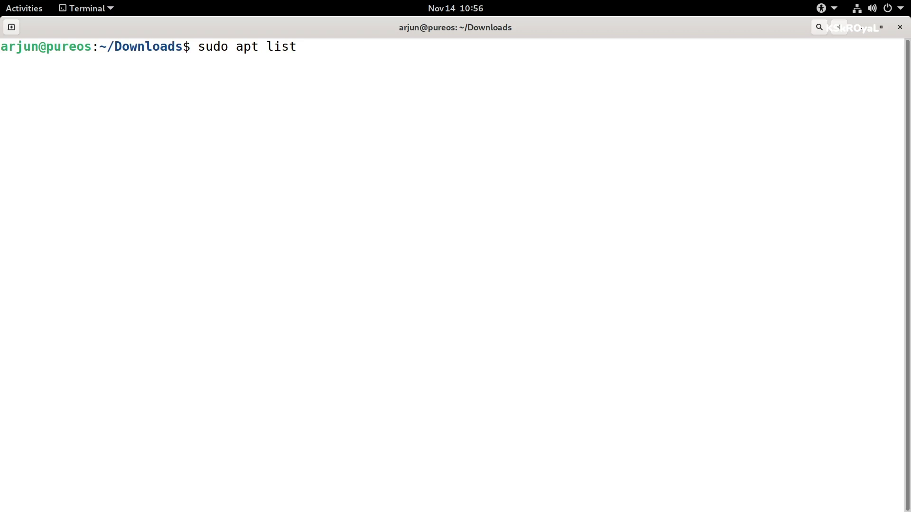
# List available packages with sudo apt list, then install gufw with sudo apt install gufw -y.
pyautogui.press('Return')
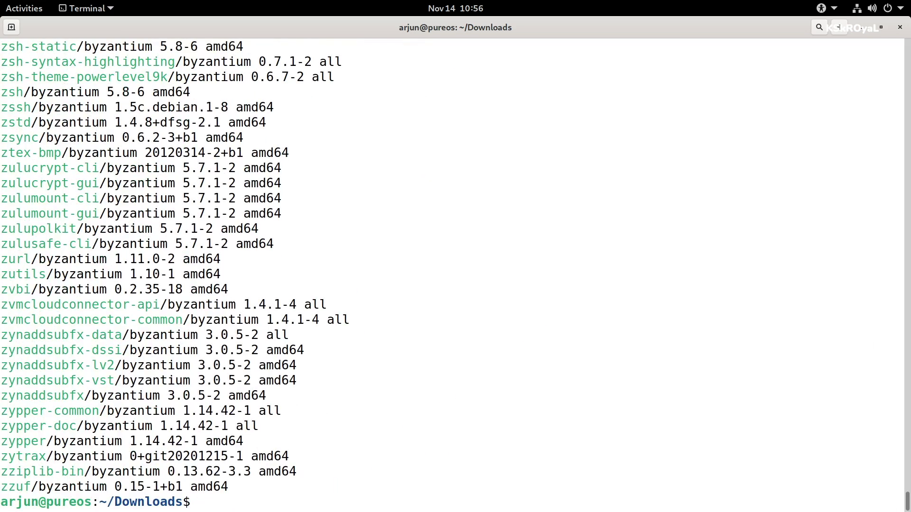
pyautogui.doubleClick(126, 473)
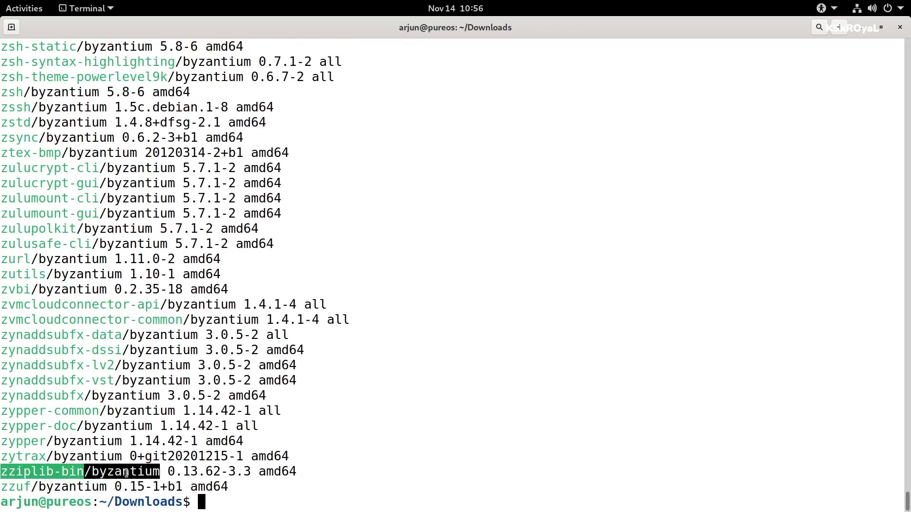
pyautogui.doubleClick(94, 456)
pyautogui.doubleClick(94, 441)
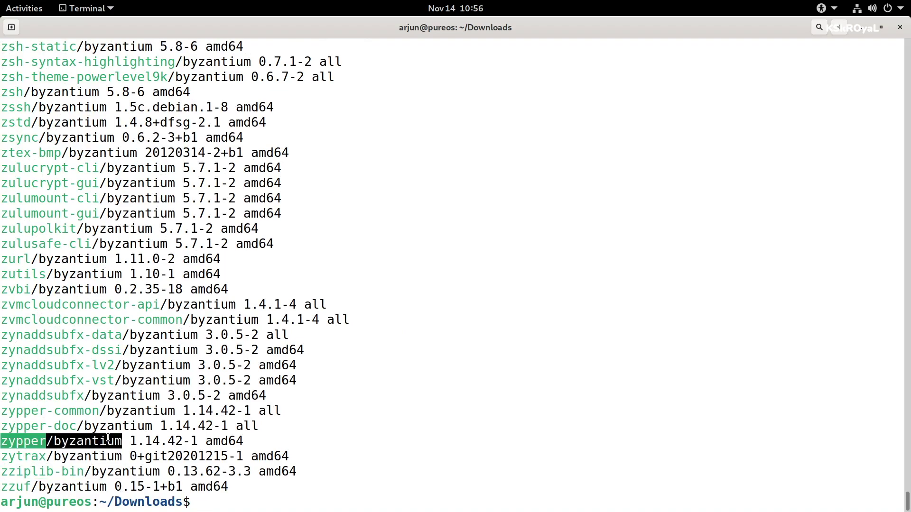
pyautogui.scroll(4, 157, 152)
pyautogui.doubleClick(125, 137)
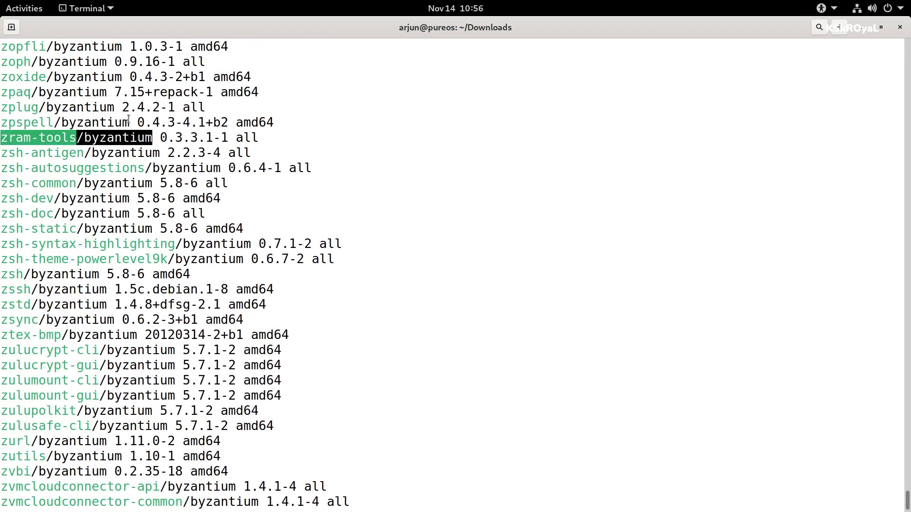
pyautogui.doubleClick(125, 123)
pyautogui.doubleClick(144, 107)
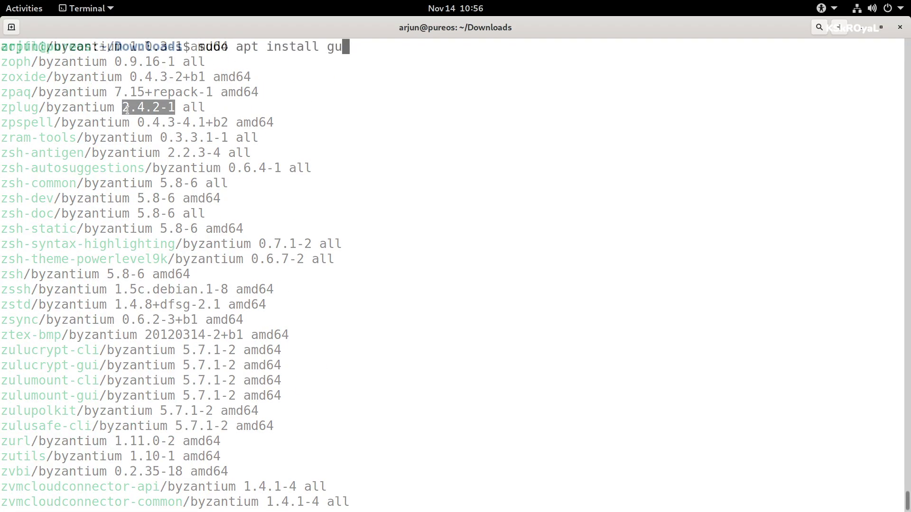
pyautogui.write('fw')
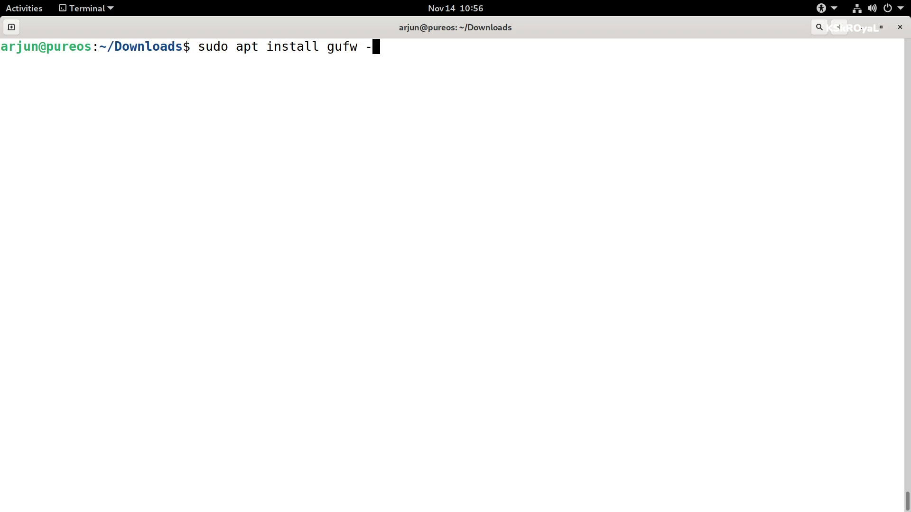
pyautogui.write(' -y')
pyautogui.press('Return')
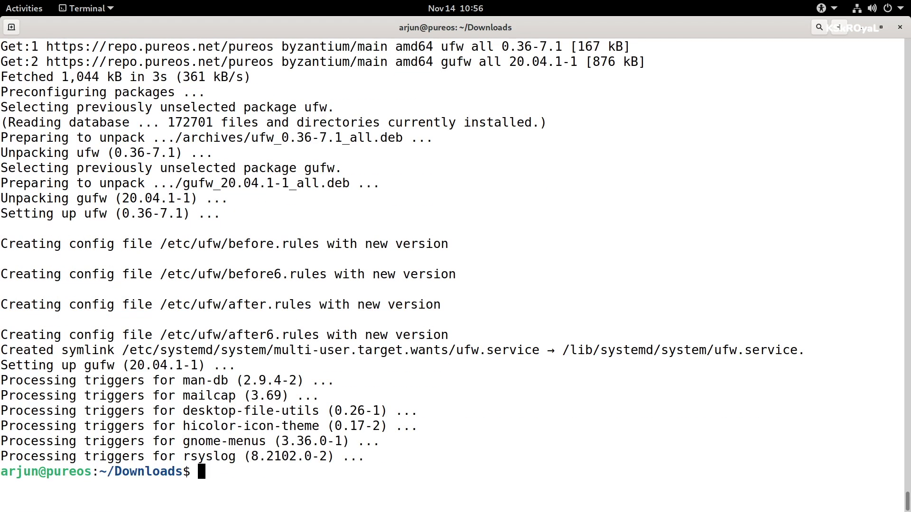
# Launch Firewall Configuration from an Activities search for 'gu' and authenticate with the password.
pyautogui.press('super')
pyautogui.write('gu')
pyautogui.press('Right')
pyautogui.press('Return')
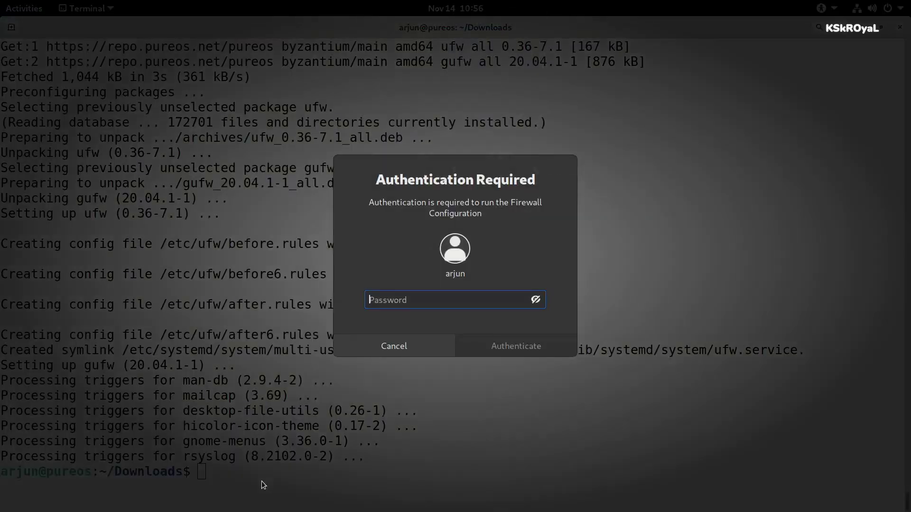
pyautogui.write('•••••')
pyautogui.press('Return')
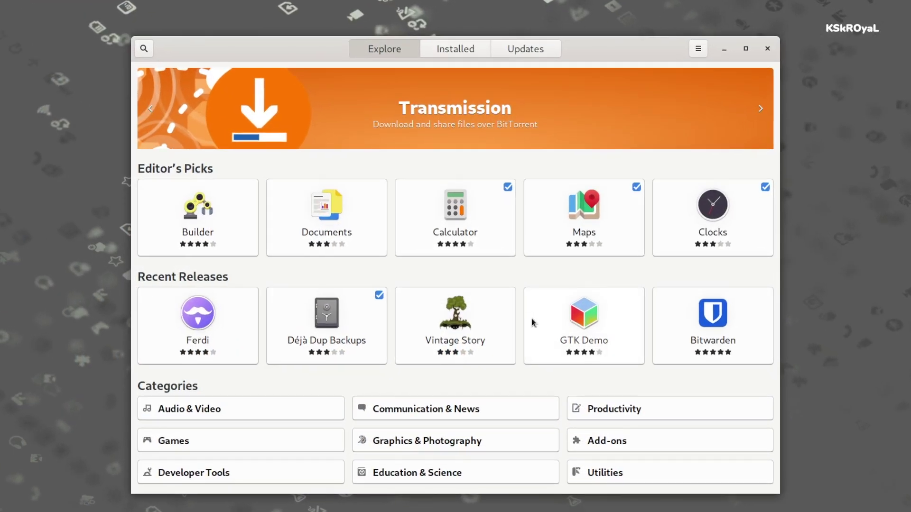
# Cycle the Explore featured banner to Transmission and open its details page.
pyautogui.click(762, 108)
pyautogui.click(764, 111)
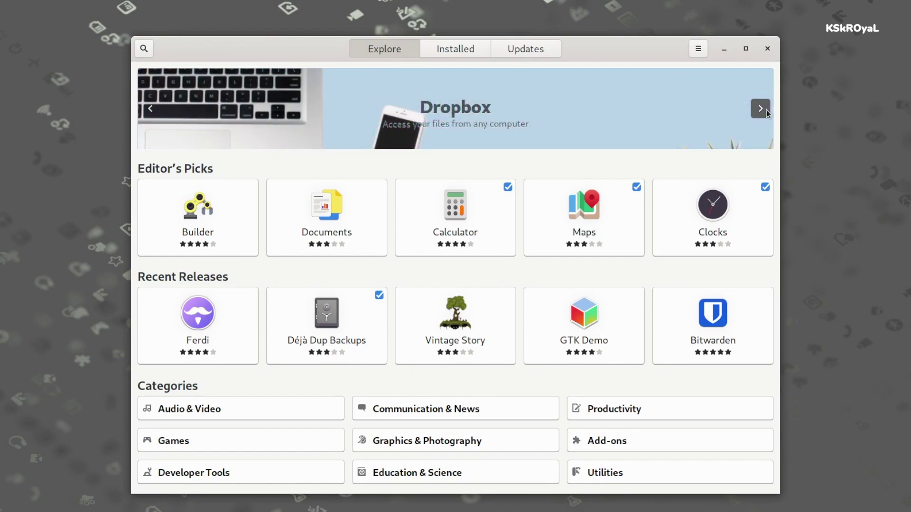
pyautogui.click(766, 111)
pyautogui.click(768, 114)
pyautogui.click(768, 115)
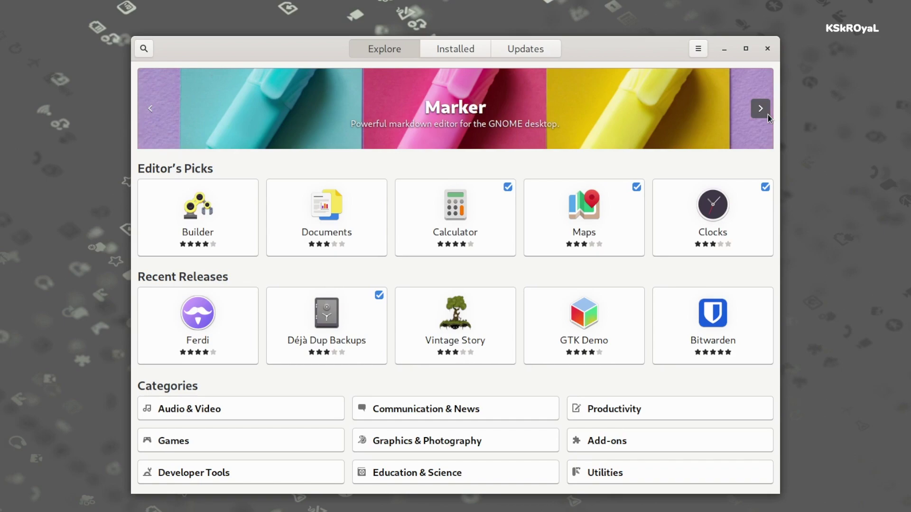
pyautogui.click(768, 114)
pyautogui.click(768, 115)
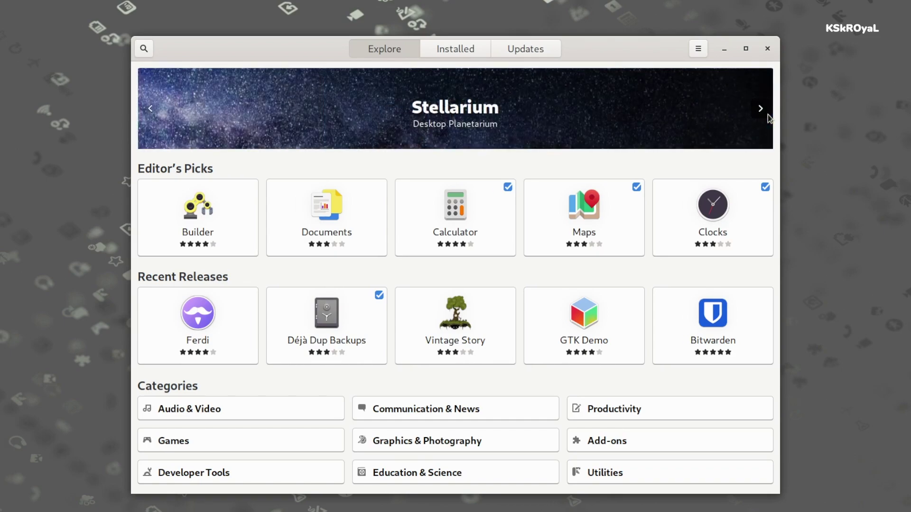
pyautogui.click(767, 115)
pyautogui.click(597, 117)
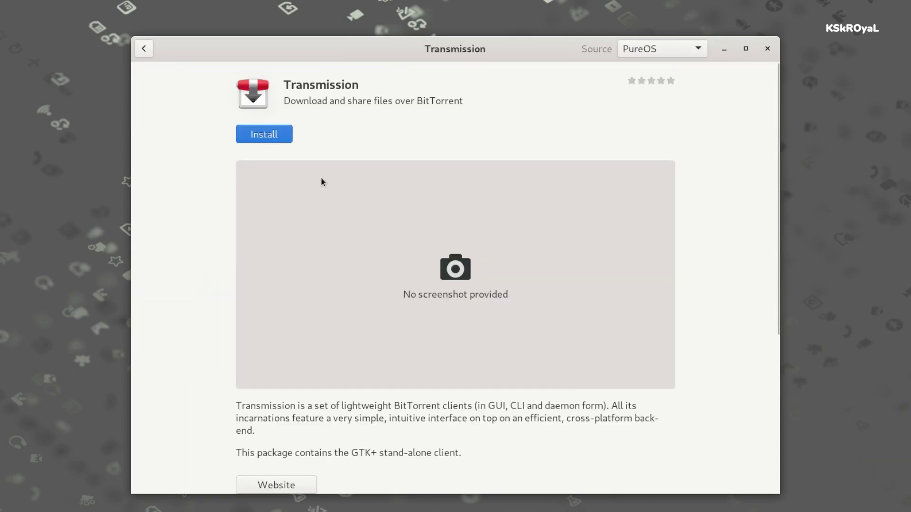
# Keep PureOS as the source, install Transmission after entering the password, and launch it.
pyautogui.click(693, 49)
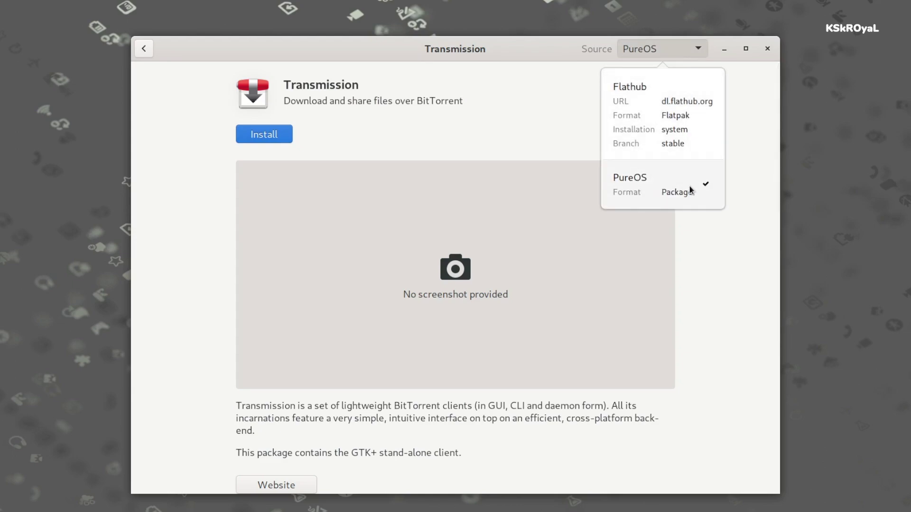
pyautogui.click(559, 430)
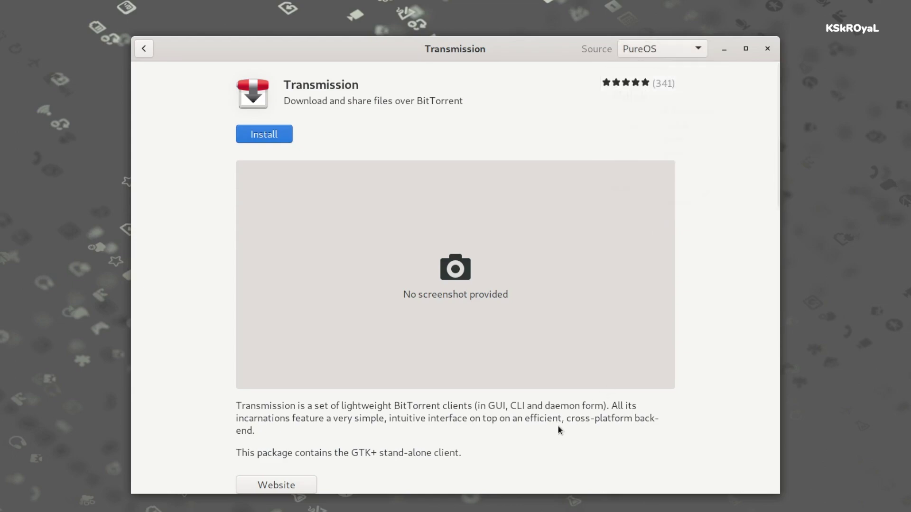
pyautogui.scroll(-5, 560, 430)
pyautogui.scroll(5, 559, 422)
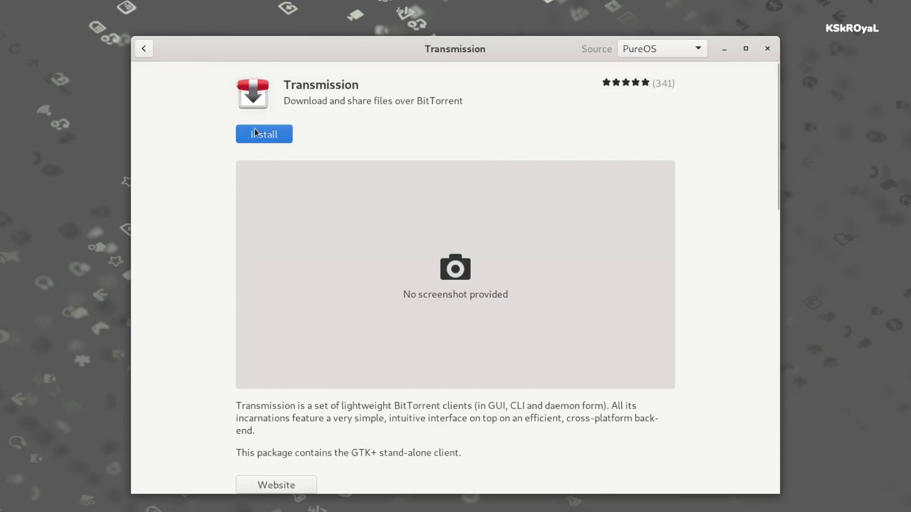
pyautogui.click(256, 133)
pyautogui.write('••••')
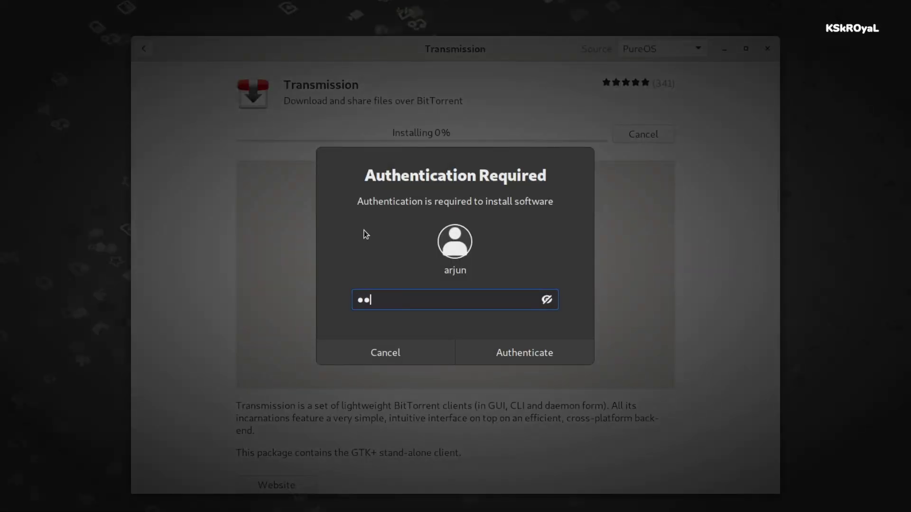
pyautogui.press('Return')
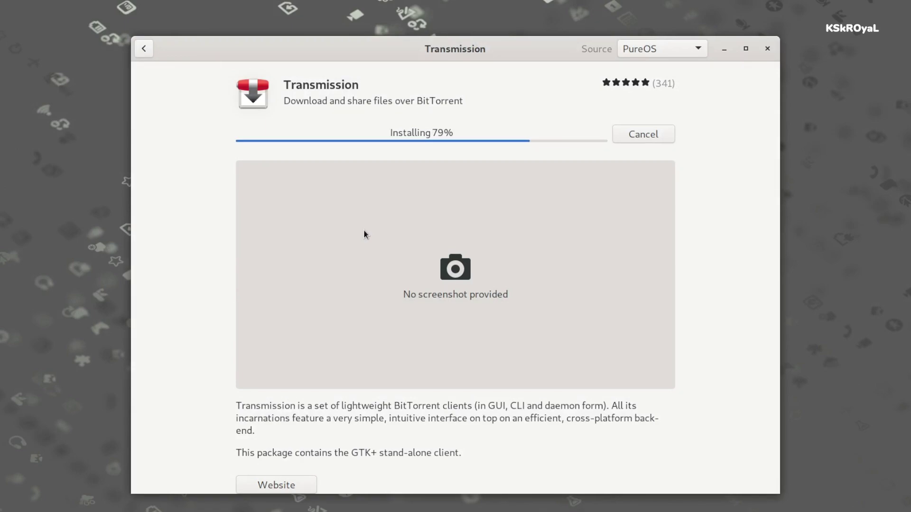
pyautogui.click(273, 137)
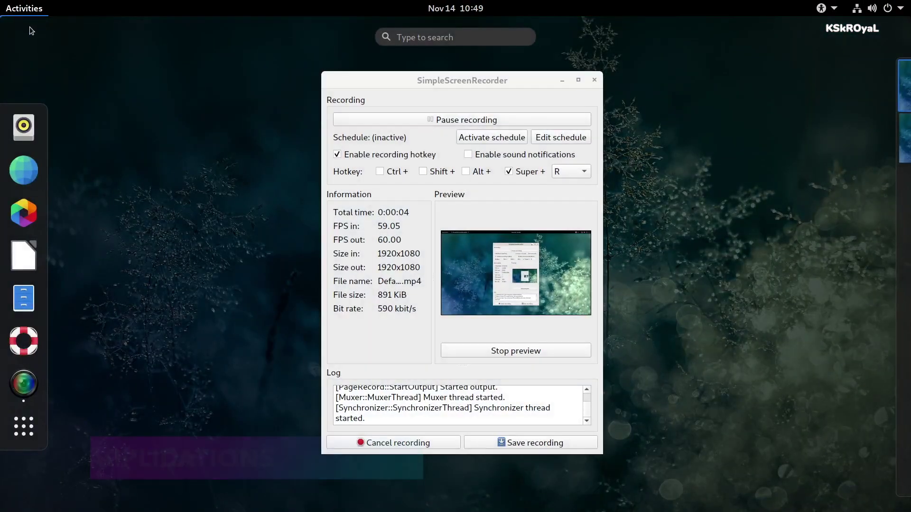
# Launch LibreOffice Writer from the app grid and dismiss the Tip of the Day.
pyautogui.click(24, 426)
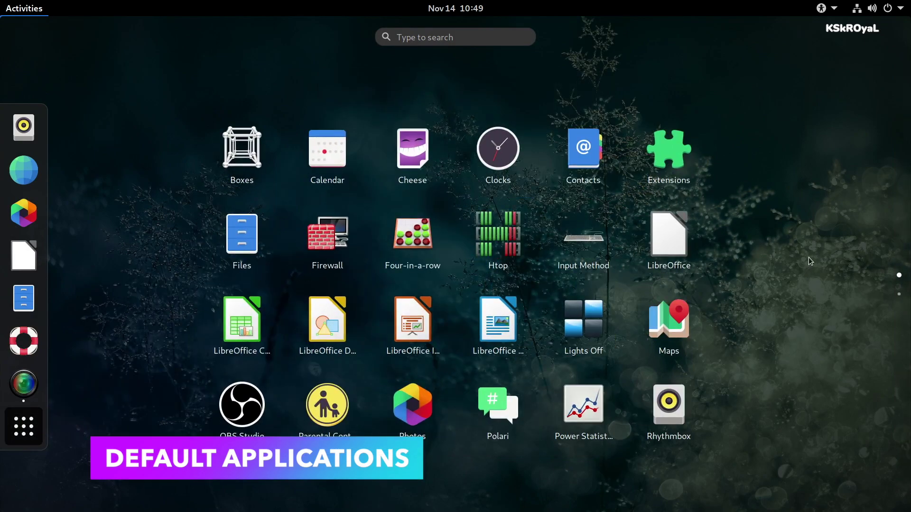
pyautogui.scroll(-1, 793, 277)
pyautogui.scroll(1, 729, 317)
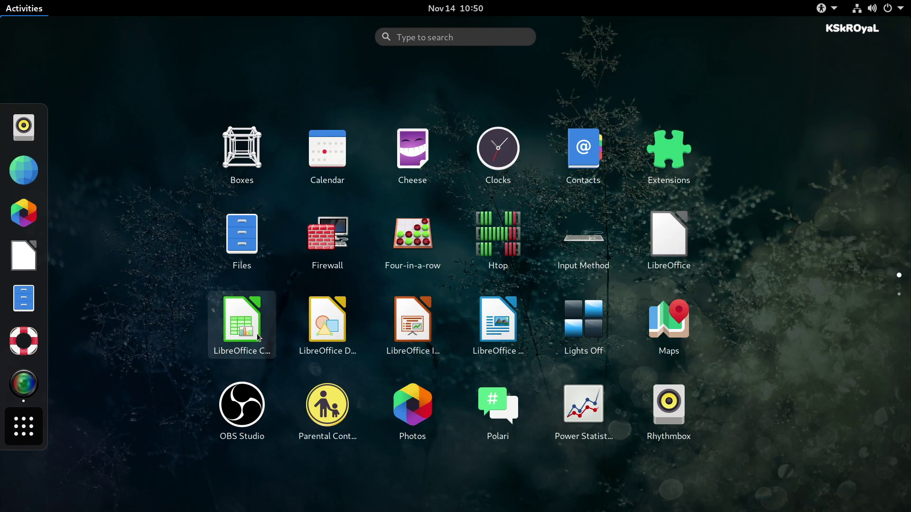
pyautogui.click(478, 332)
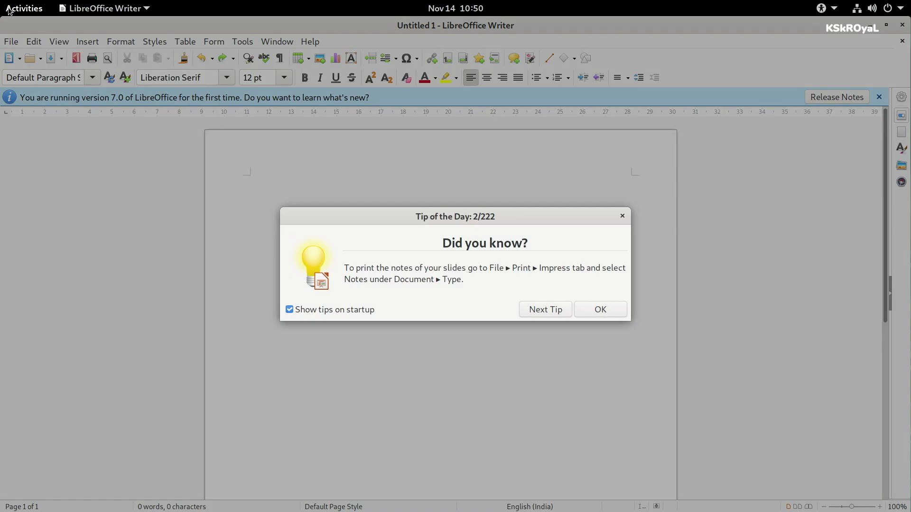
pyautogui.click(593, 307)
# Launch Boxes from the app grid.
pyautogui.press('super')
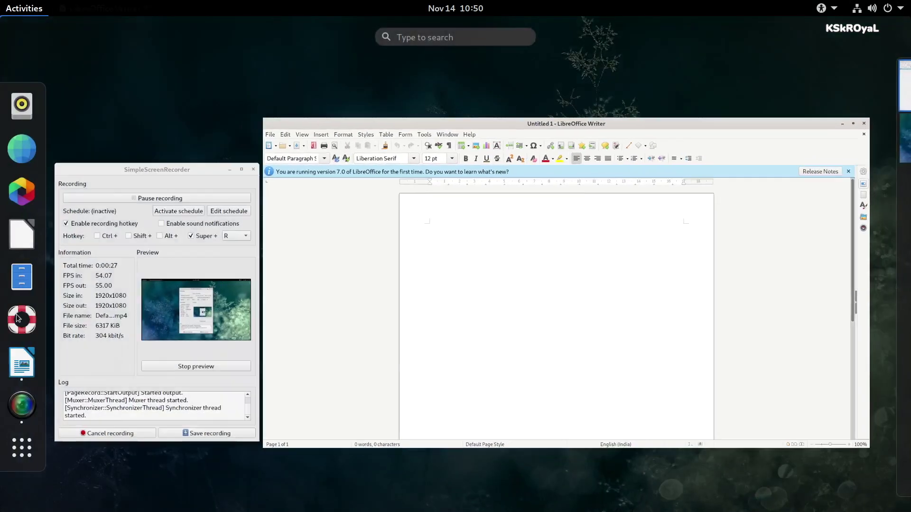
pyautogui.click(17, 454)
pyautogui.scroll(-2, 599, 340)
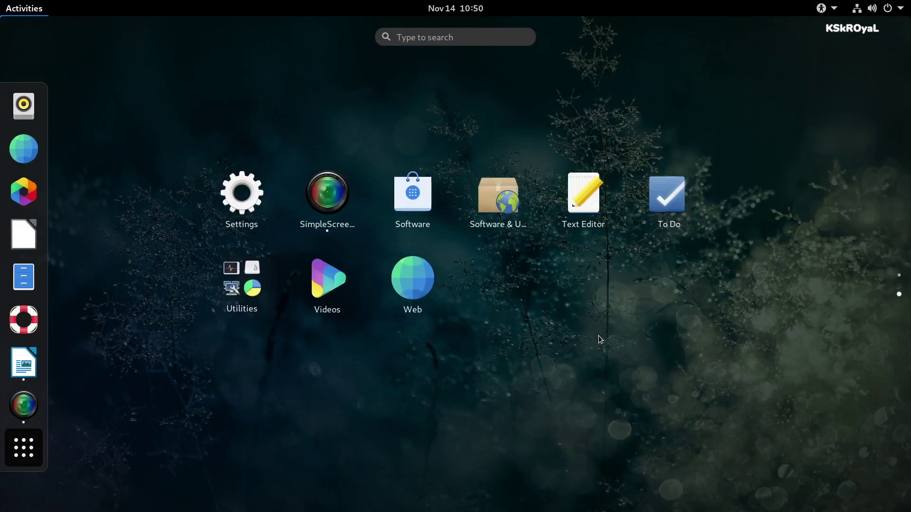
pyautogui.scroll(1, 599, 339)
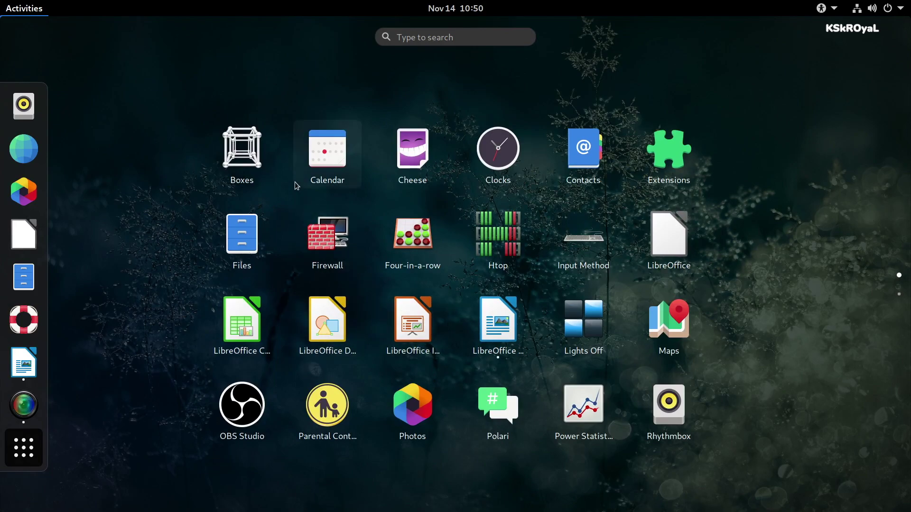
pyautogui.click(255, 177)
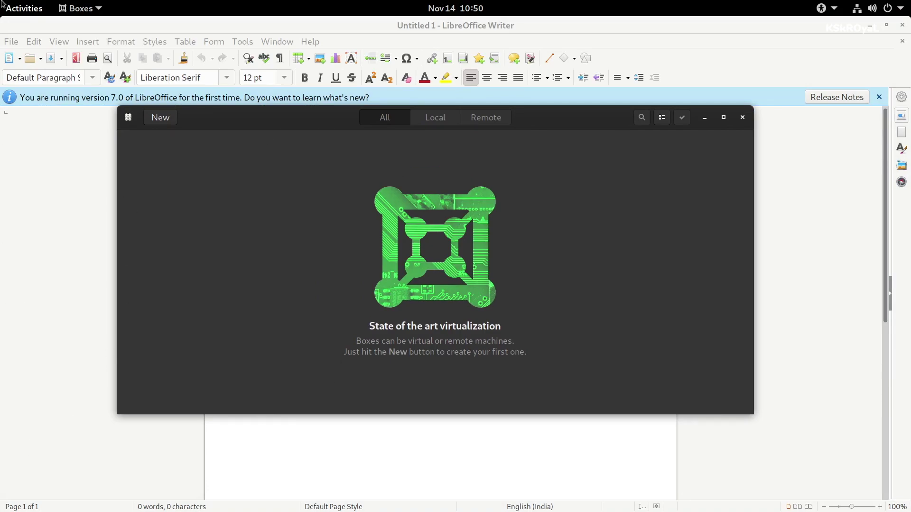
# Launch Clocks from the app grid.
pyautogui.moveTo(1, 3)
pyautogui.click(22, 470)
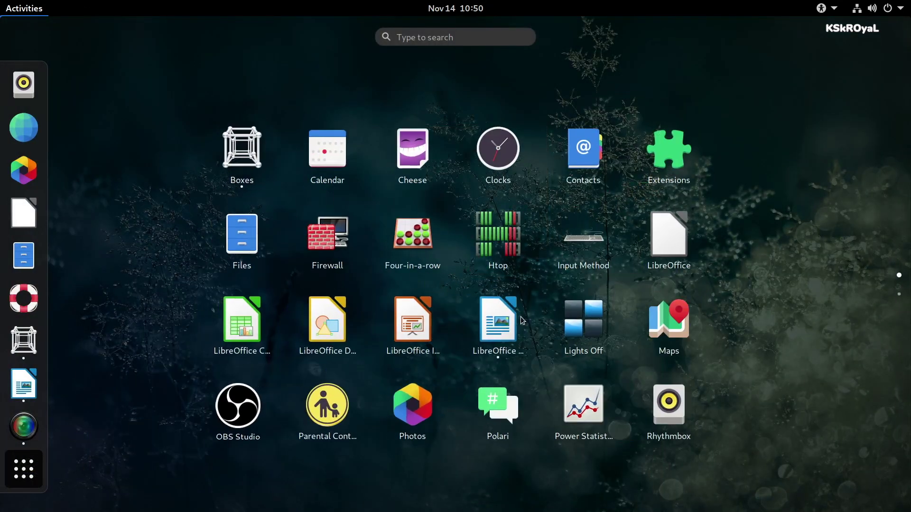
pyautogui.scroll(-1, 520, 317)
pyautogui.scroll(1, 525, 314)
pyautogui.click(507, 155)
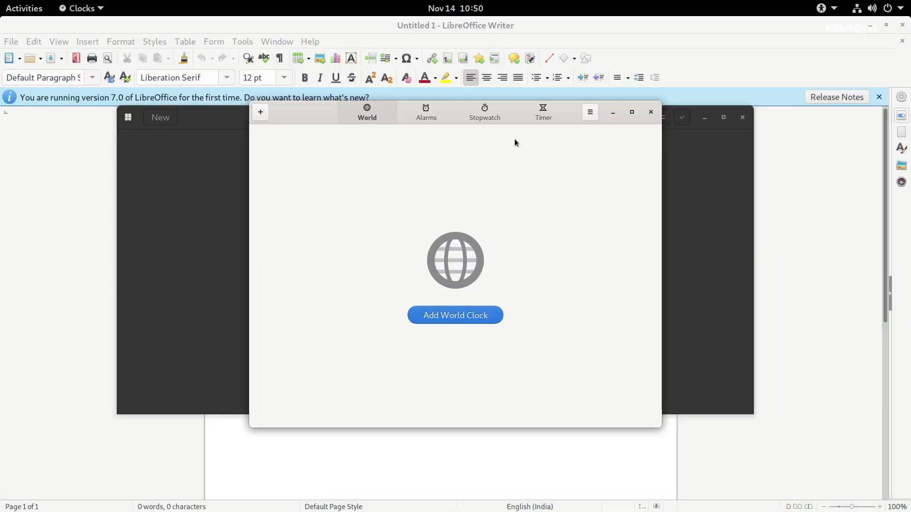
# Open Terminal and check the installed Flatpak version with flatpak --version.
pyautogui.press('super')
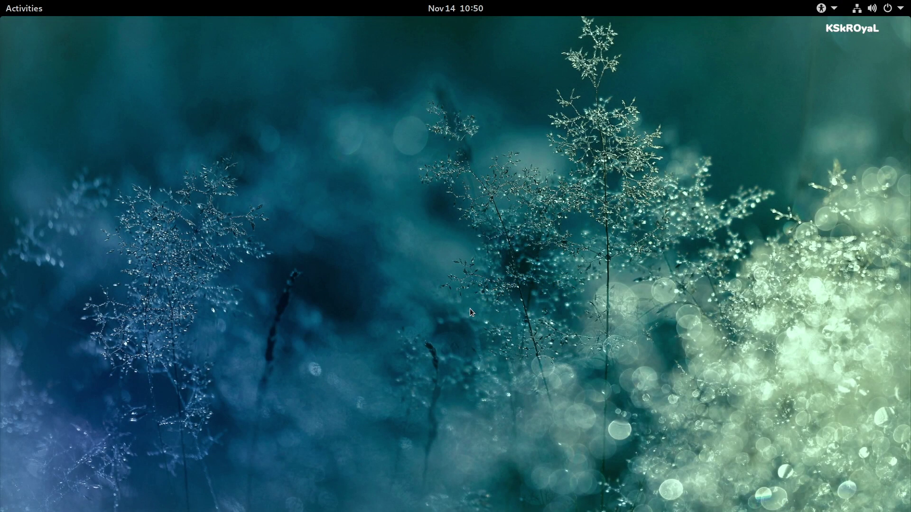
pyautogui.write('ter')
pyautogui.press('Return')
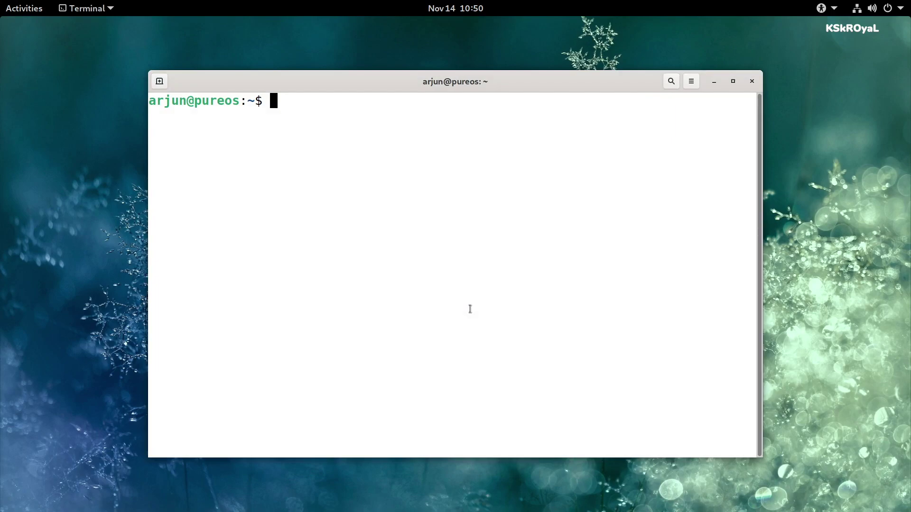
pyautogui.write('fla')
pyautogui.write('tpak')
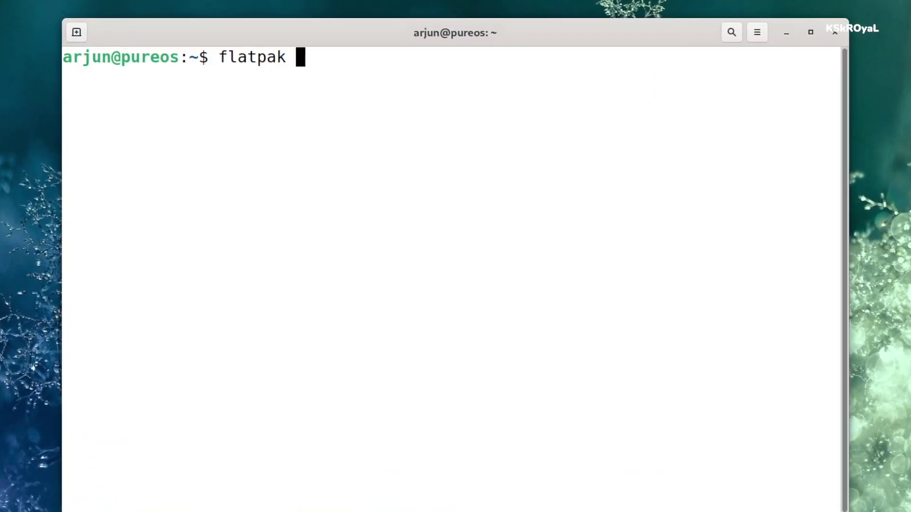
pyautogui.write(' --versoi')
pyautogui.press('BackSpace')
pyautogui.press('BackSpace')
pyautogui.write('ion')
pyautogui.press('Return')
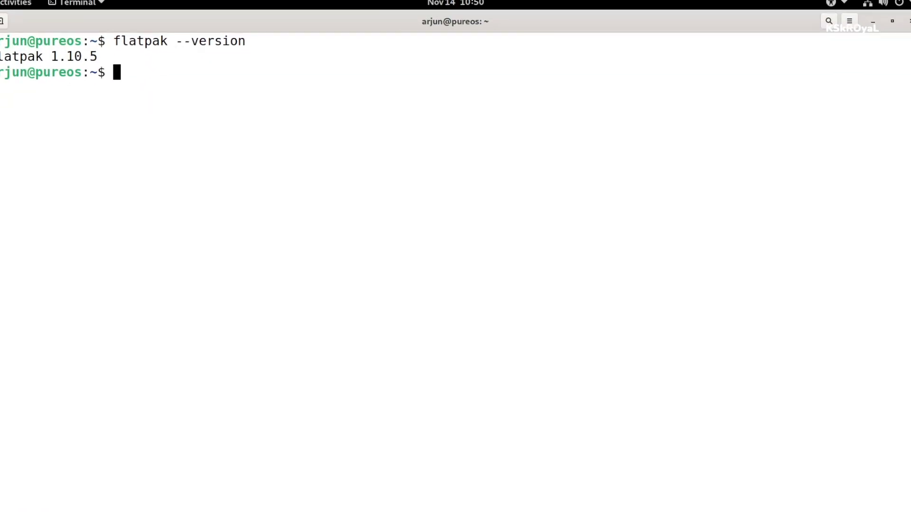
# Run flatpak search eclipse and copy the org.eclipse.Java application ID.
pyautogui.write('fla')
pyautogui.write('tpak')
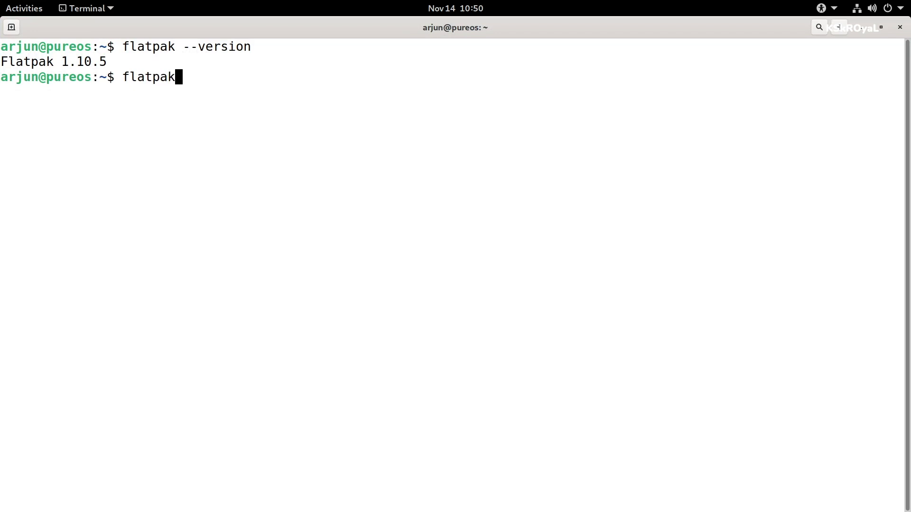
pyautogui.write(' search eclipse')
pyautogui.press('Return')
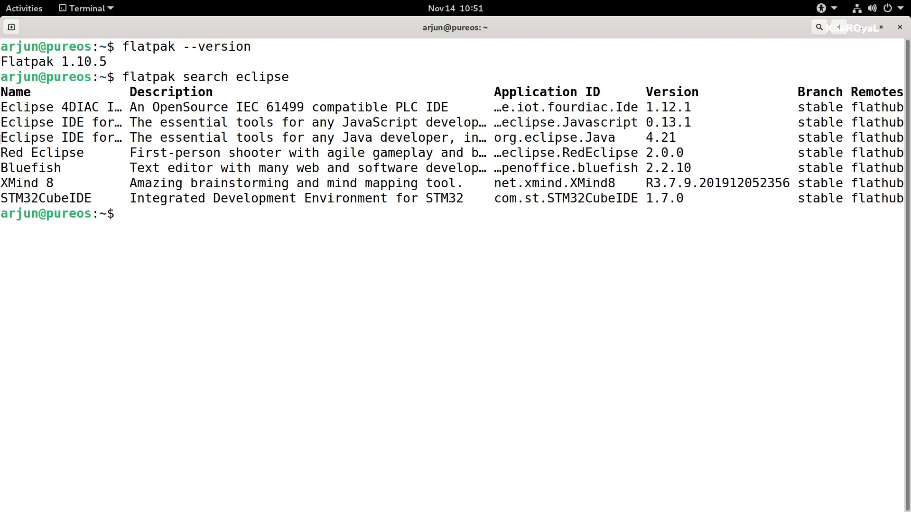
pyautogui.moveTo(6, 137); pyautogui.dragTo(623, 151)
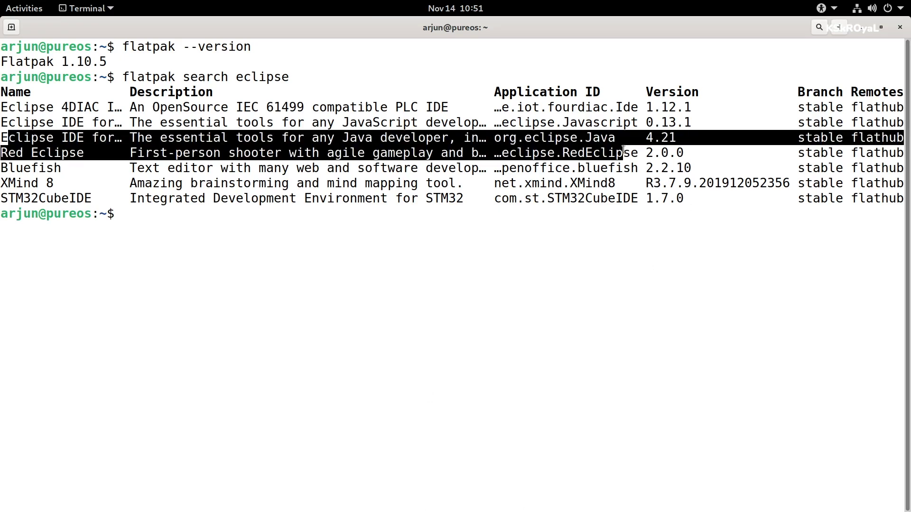
pyautogui.click(504, 147)
pyautogui.moveTo(492, 139); pyautogui.dragTo(618, 136)
pyautogui.rightClick(620, 135)
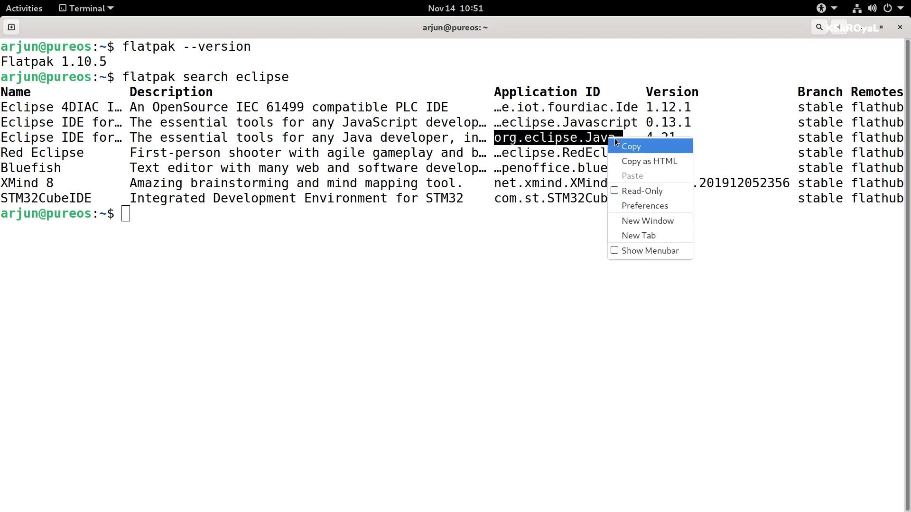
pyautogui.click(622, 145)
pyautogui.click(597, 208)
# Install the Eclipse IDE with flatpak install org.eclipse.Java -y.
pyautogui.write('flatpak')
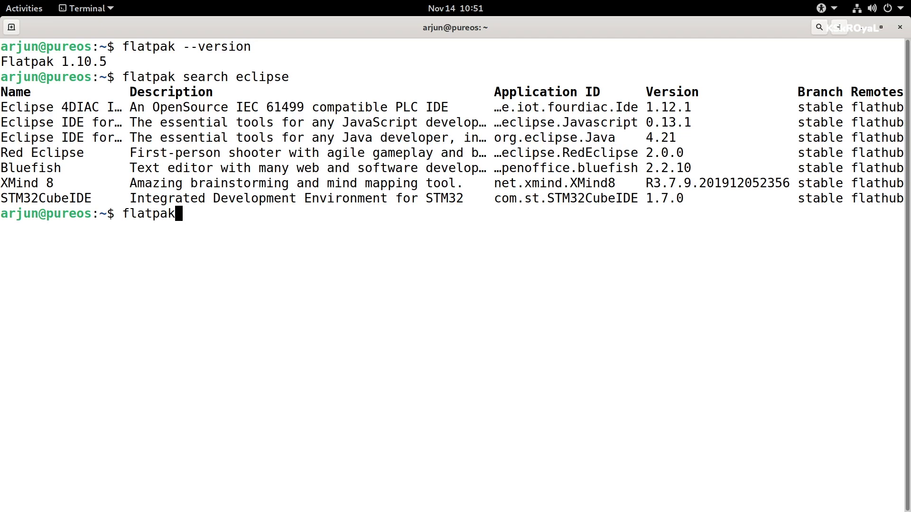
pyautogui.write(' install')
pyautogui.hotkey('ctrl', 'shift', 'v')
pyautogui.write('-y')
pyautogui.press('Return')
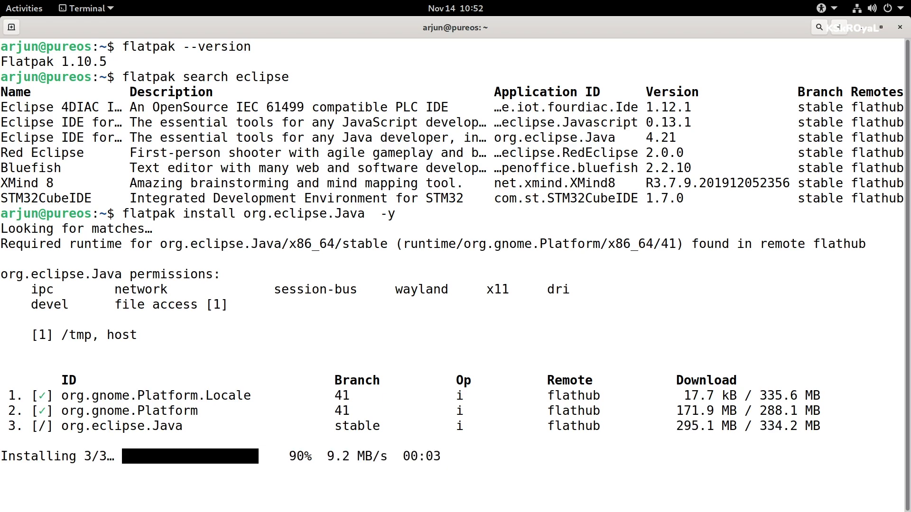
pyautogui.hotkey('ctrl', 'l')
pyautogui.press('super')
# Launch Eclipse IDE via an 'ecl' search, then switch down to the workspace with the VS Code download.
pyautogui.write('ec')
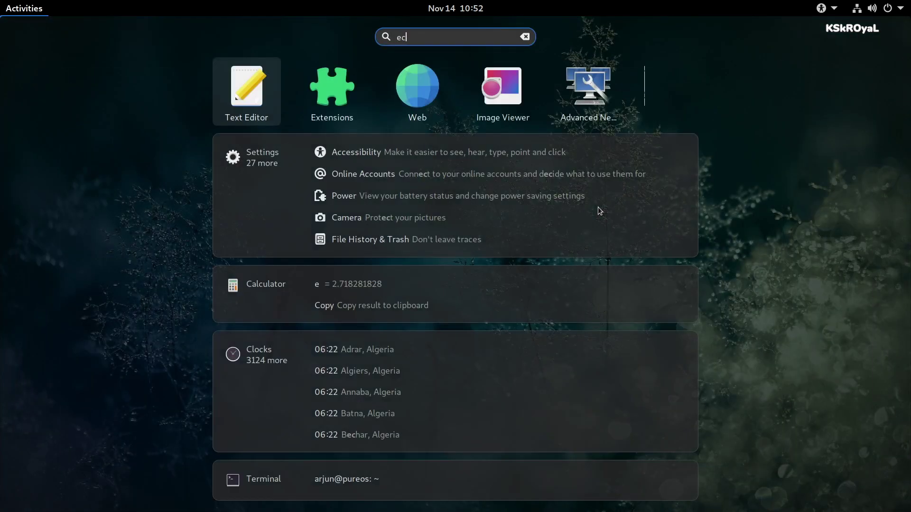
pyautogui.write('l')
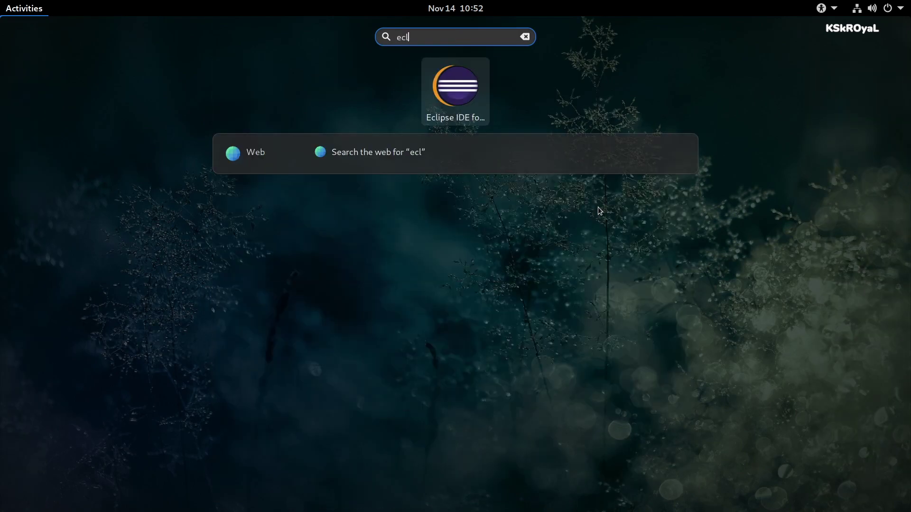
pyautogui.click(435, 81)
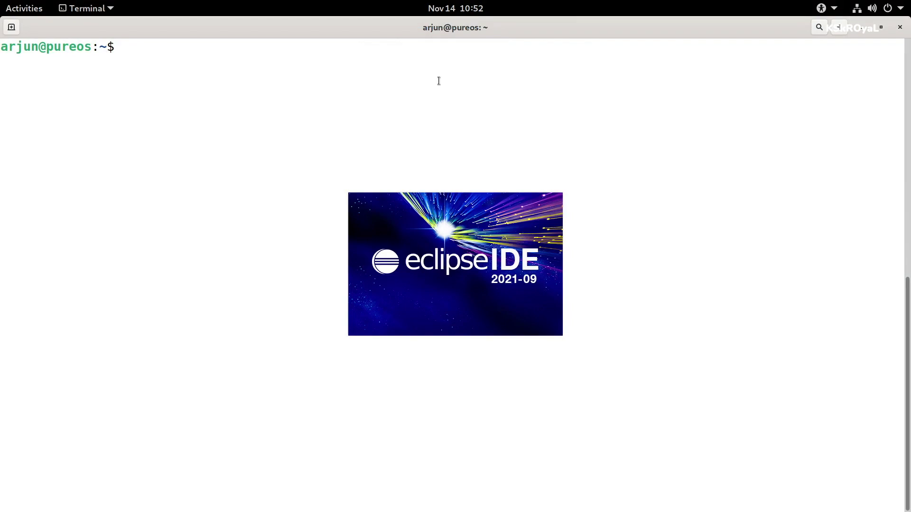
pyautogui.hotkey('ctrl', 'alt', 'Down')
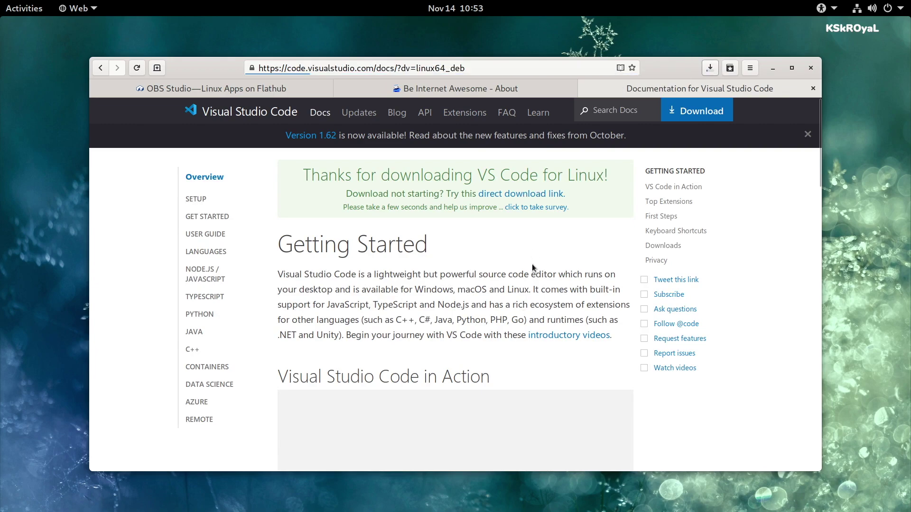
pyautogui.click(710, 68)
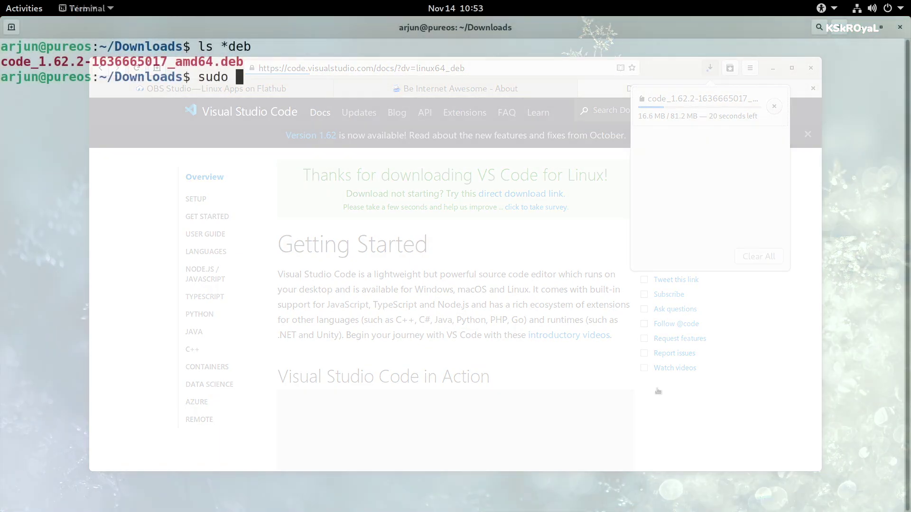
pyautogui.write('dpkg -i co')
pyautogui.press('Tab')
pyautogui.press('Return')
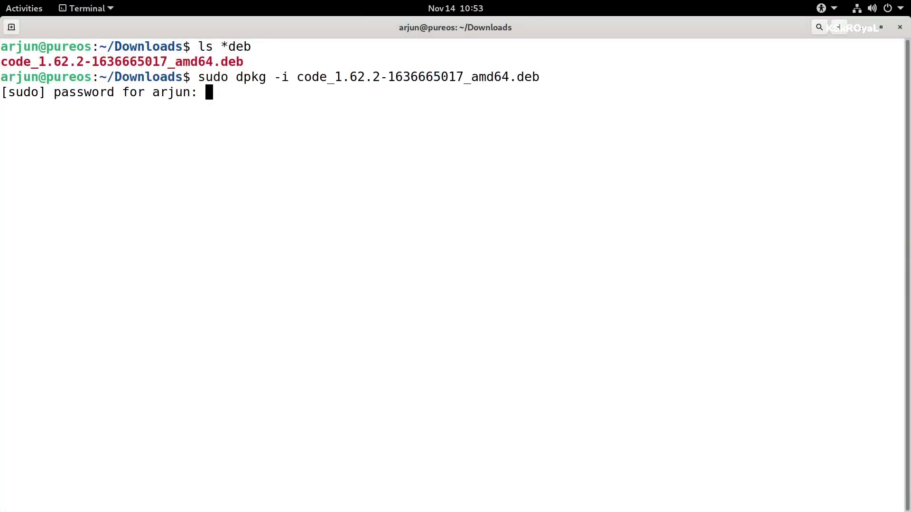
pyautogui.press('Return')
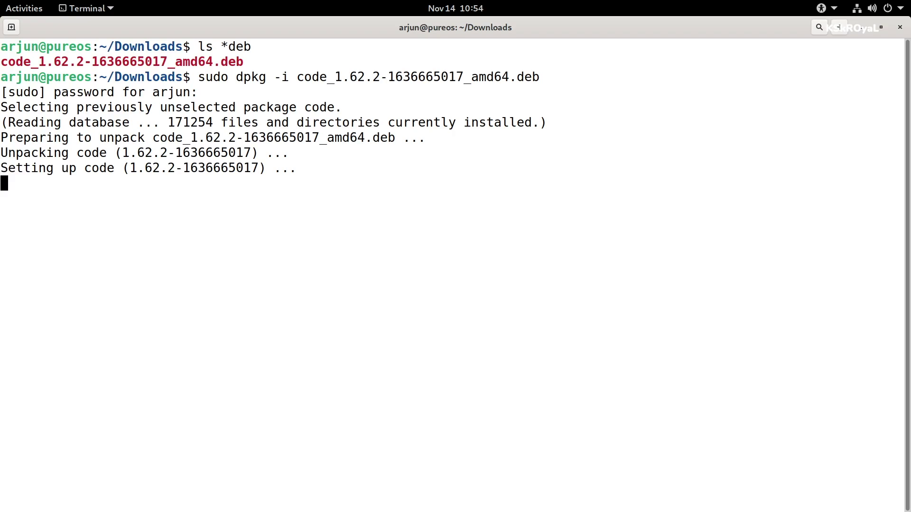
pyautogui.write('code .')
pyautogui.press('Return')
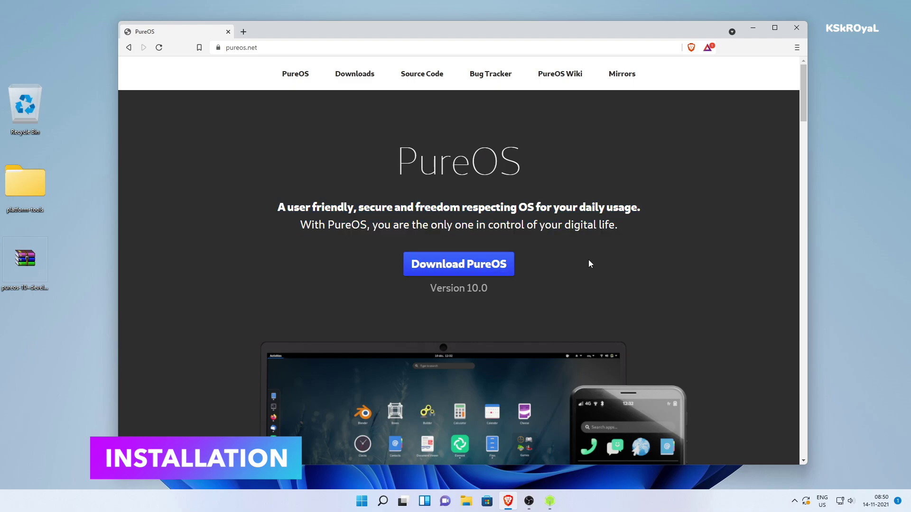
# Go to the pureos.net download page and scroll down to the Byzantium and Amber listings.
pyautogui.click(472, 271)
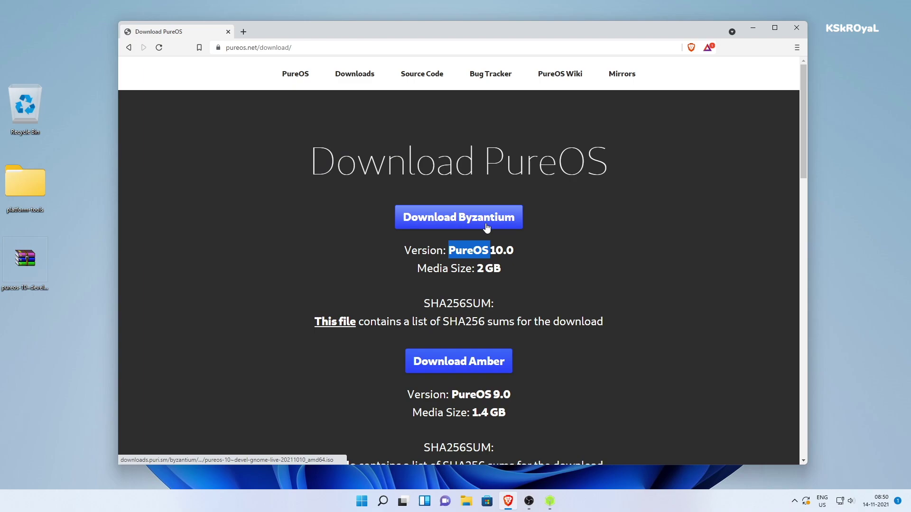
pyautogui.scroll(-2, 564, 299)
pyautogui.scroll(-1, 546, 275)
pyautogui.scroll(-2, 556, 352)
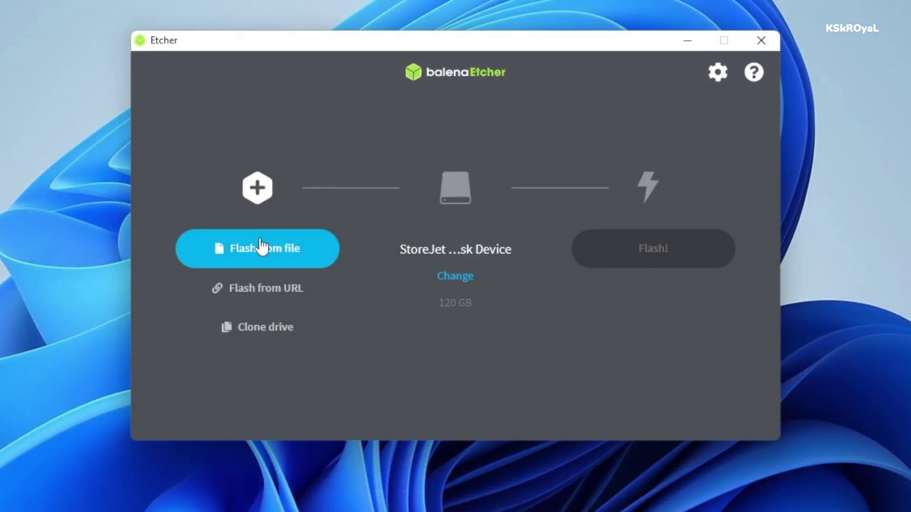
# Select pureos-10~devel-gnome-live-20211010_amd64 from the Desktop as the image to flash.
pyautogui.click(259, 248)
pyautogui.scroll(1, 203, 183)
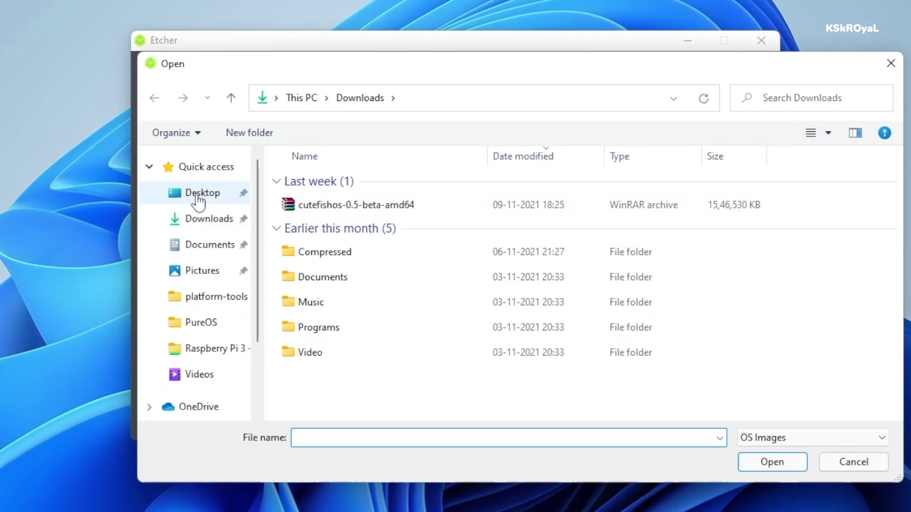
pyautogui.click(198, 198)
pyautogui.click(374, 207)
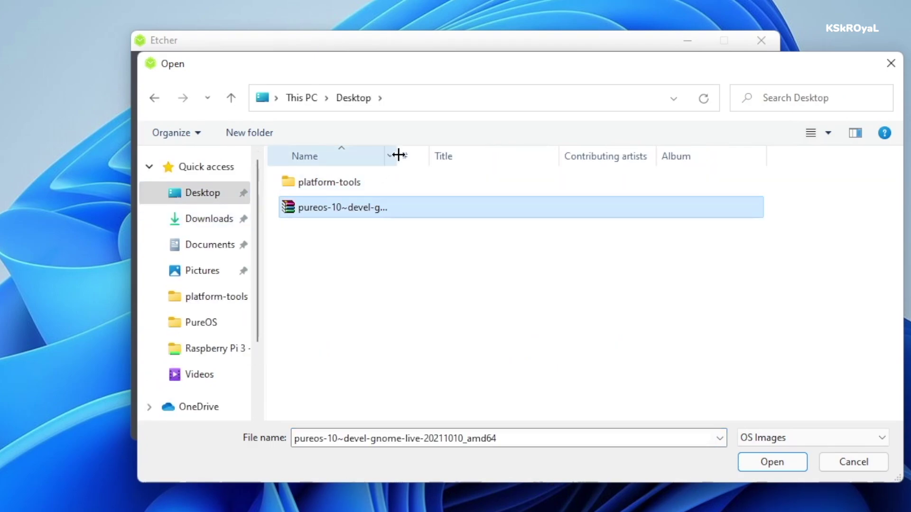
pyautogui.moveTo(397, 152); pyautogui.dragTo(610, 166)
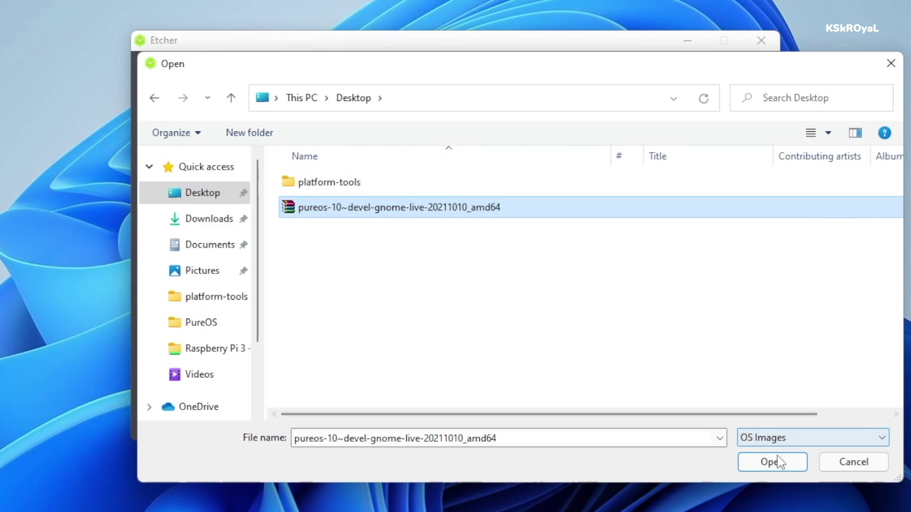
pyautogui.click(774, 462)
# Choose the 120 GB StoreJet drive as the target and start flashing.
pyautogui.click(456, 276)
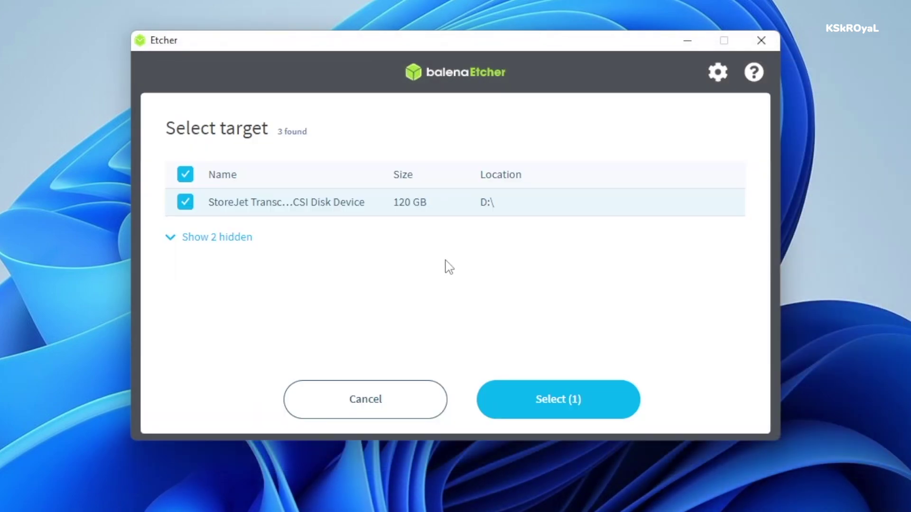
pyautogui.click(601, 401)
pyautogui.click(637, 257)
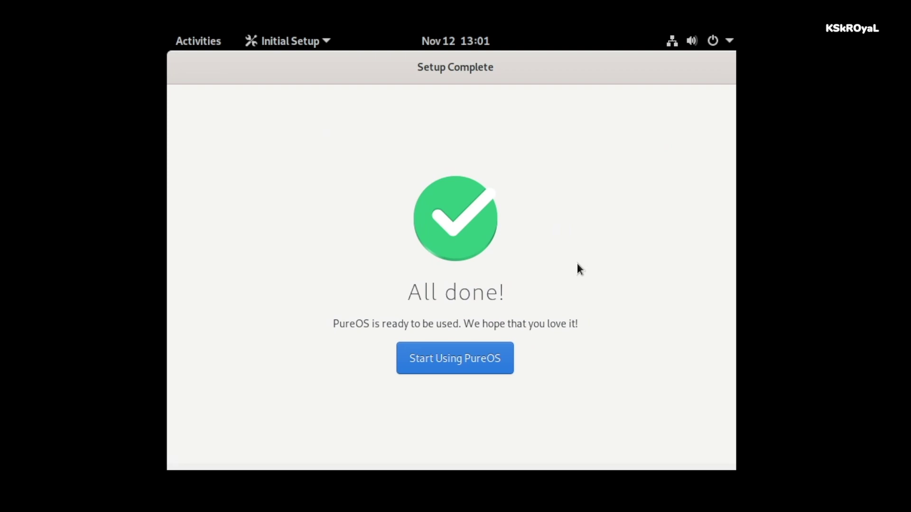
# Launch the PureOS installer and accept the Asia/Kolkata location and English (US) keyboard.
pyautogui.click(228, 41)
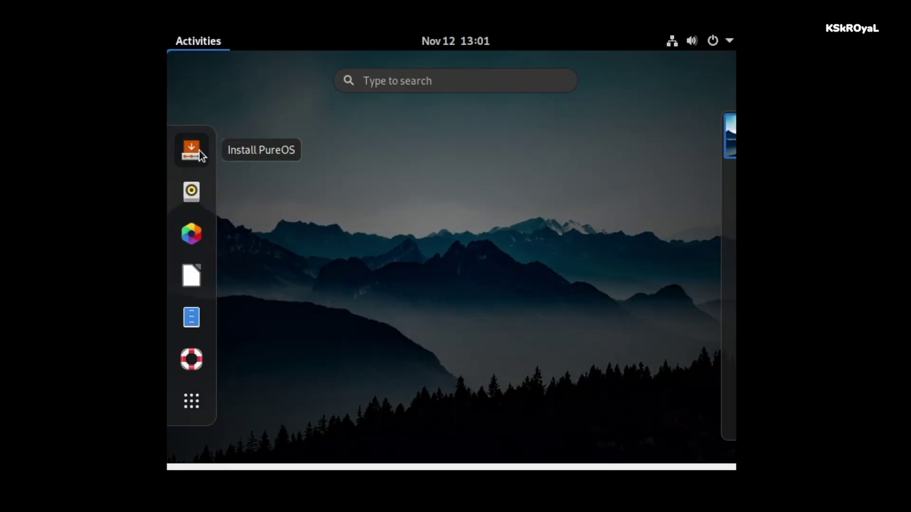
pyautogui.click(199, 151)
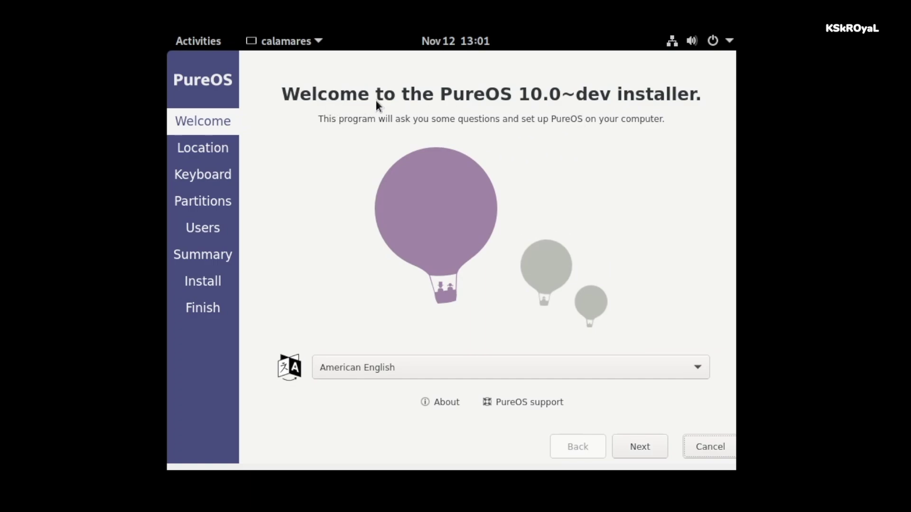
pyautogui.click(244, 48)
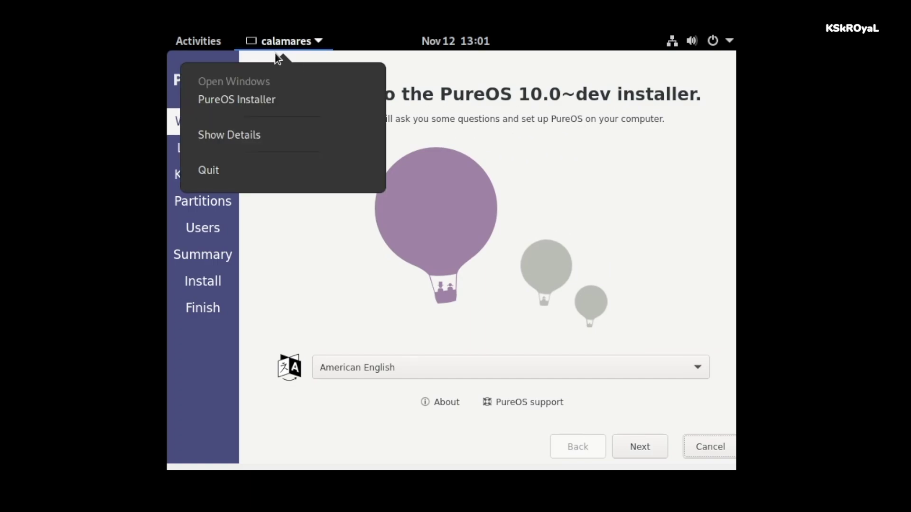
pyautogui.click(500, 207)
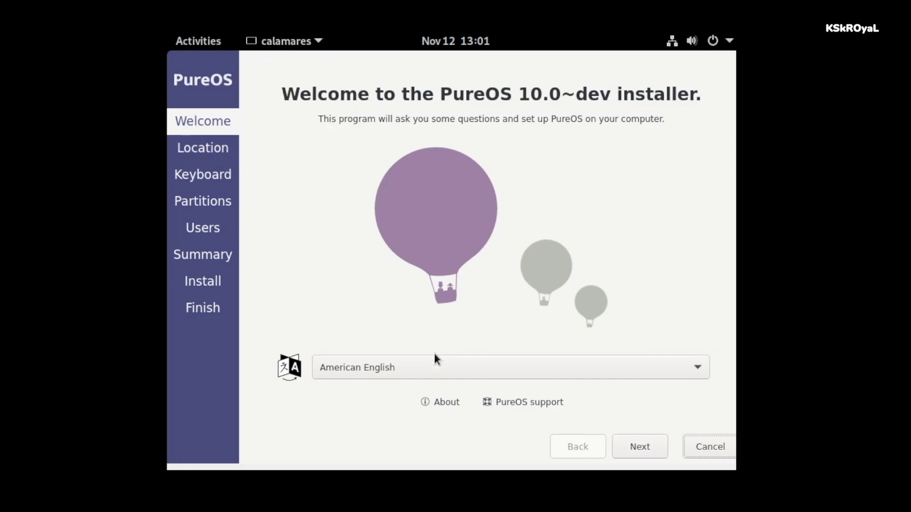
pyautogui.click(627, 443)
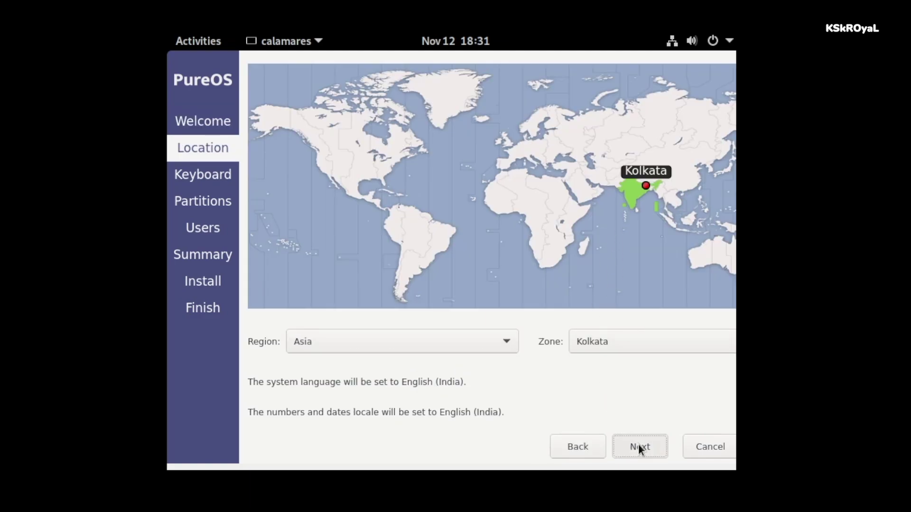
pyautogui.click(639, 444)
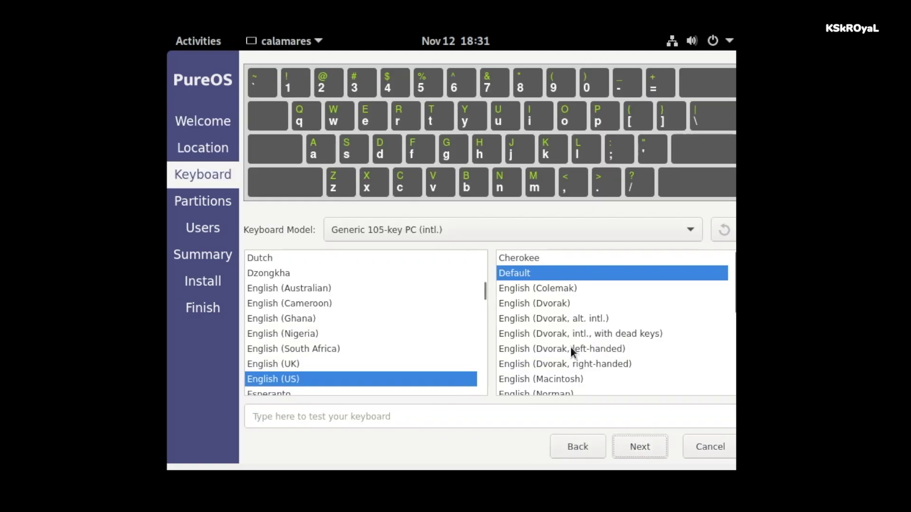
pyautogui.click(640, 448)
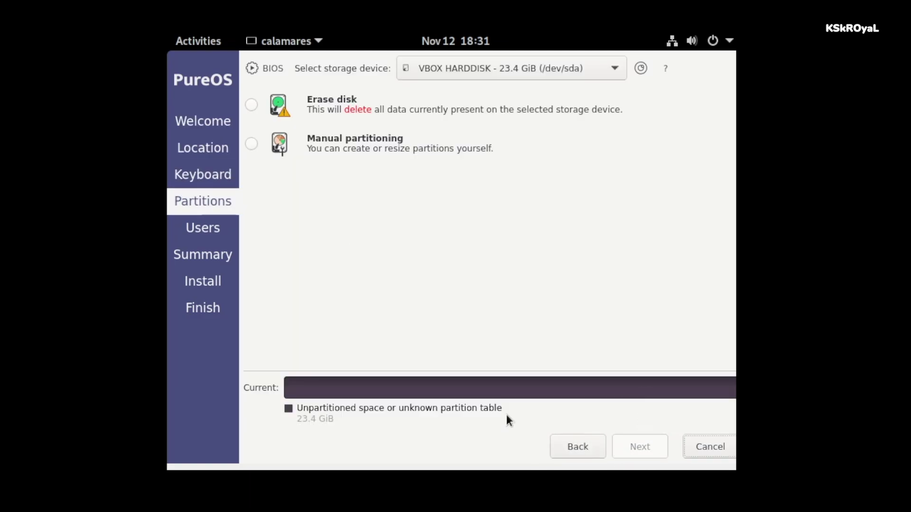
# Erase the whole VBOX HARDDISK for PureOS with system encryption and a confirmed passphrase.
pyautogui.click(573, 69)
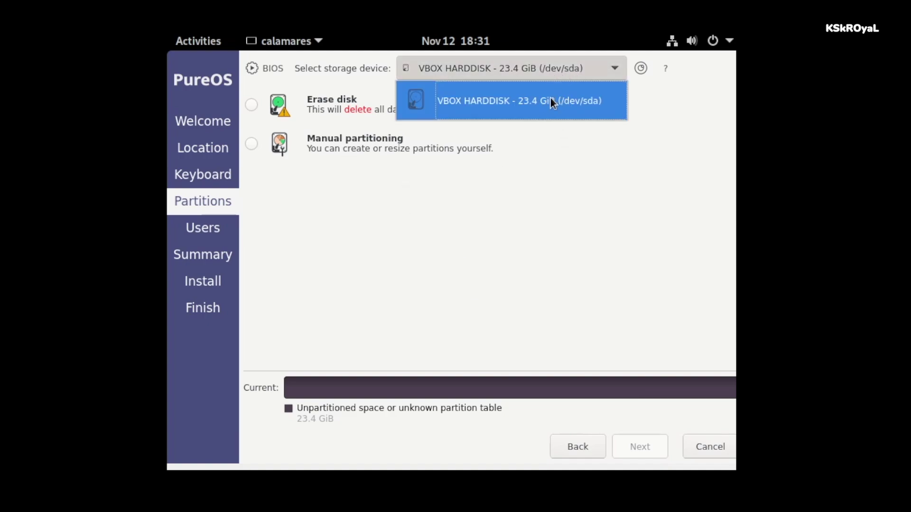
pyautogui.click(554, 106)
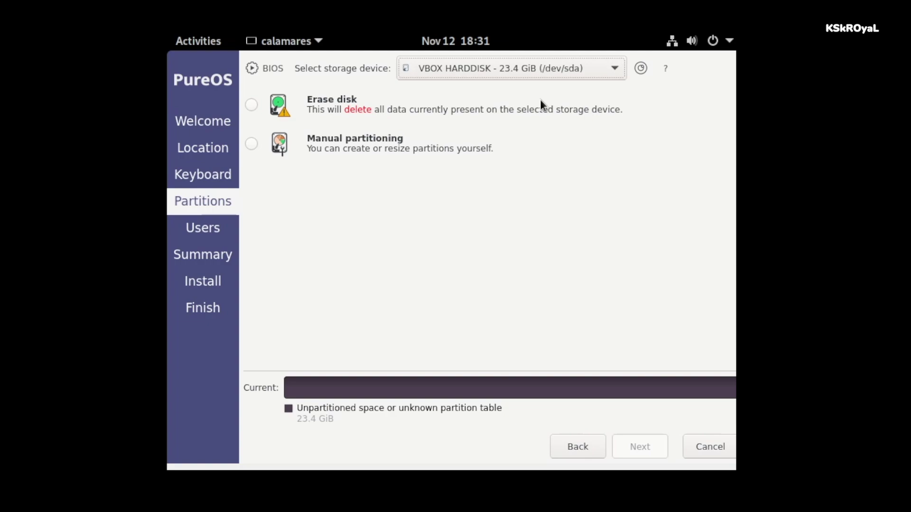
pyautogui.click(251, 105)
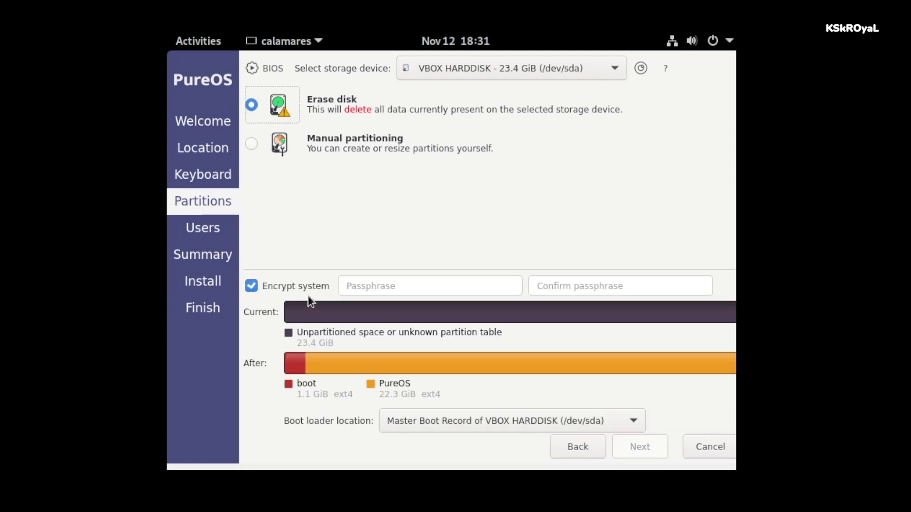
pyautogui.click(264, 288)
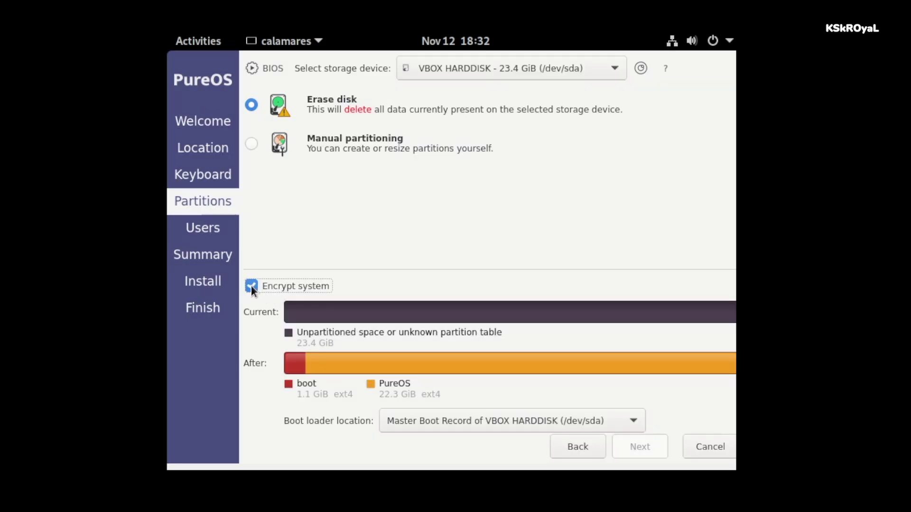
pyautogui.click(254, 288)
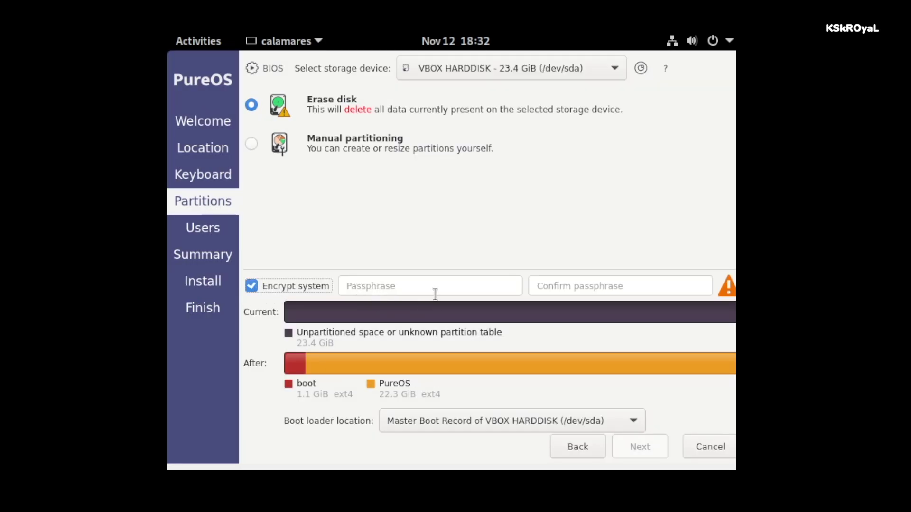
pyautogui.click(408, 291)
pyautogui.write('xxxxxxxxxxxxx')
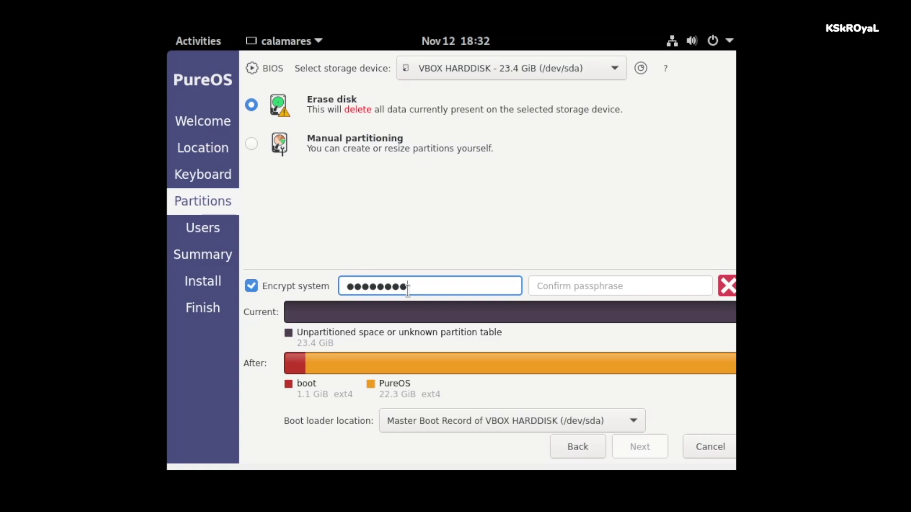
pyautogui.press('Tab')
pyautogui.write('xxxxxxxxxxxxx')
pyautogui.press('Tab')
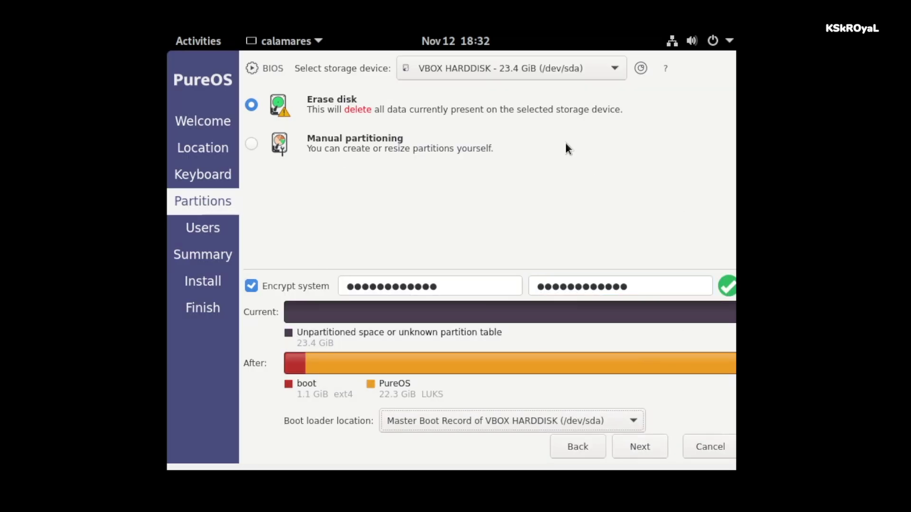
# Enter the user's name, computer name pureOS and an account password.
pyautogui.click(631, 449)
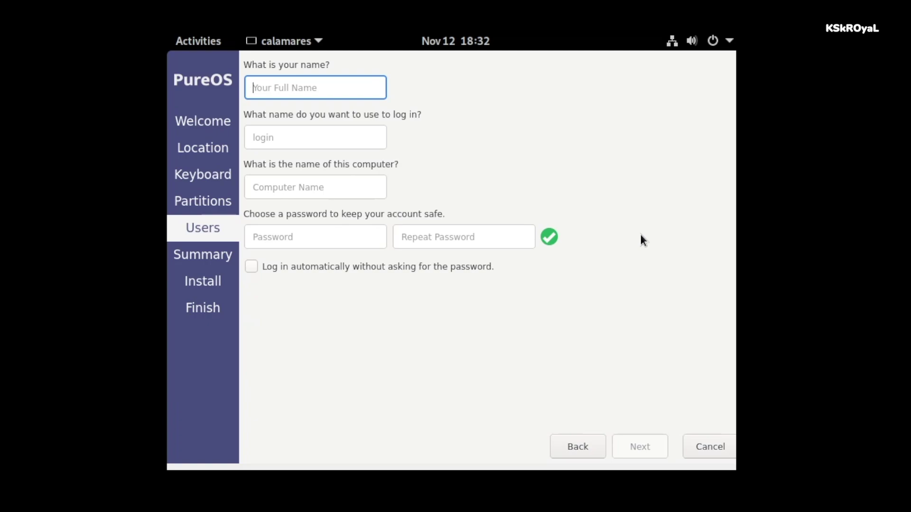
pyautogui.write('arjun')
pyautogui.press('Tab')
pyautogui.press('Tab')
pyautogui.write('pur')
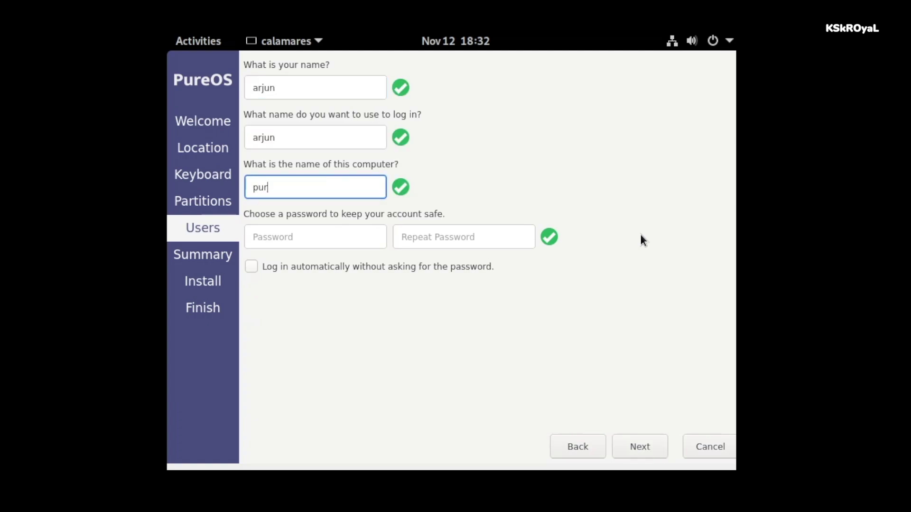
pyautogui.write('eOS')
pyautogui.press('Tab')
pyautogui.write('***')
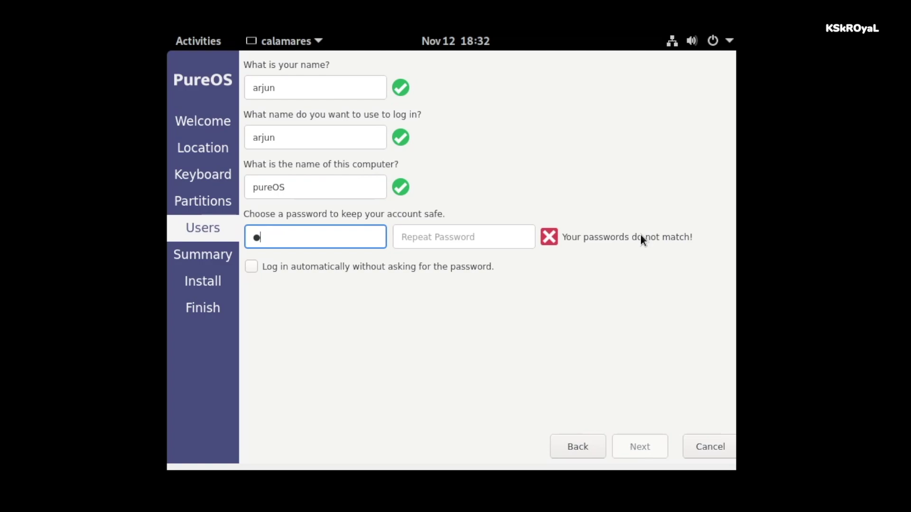
pyautogui.write('*')
pyautogui.press('Tab')
pyautogui.write('****')
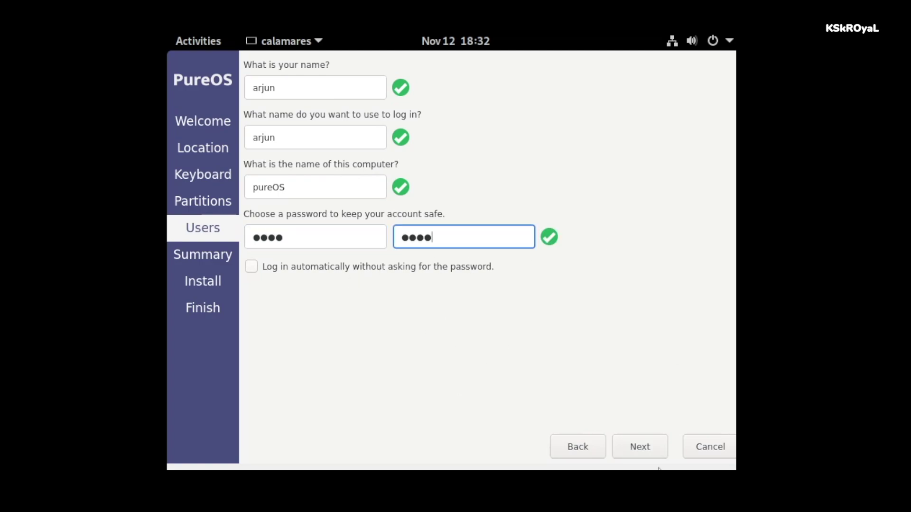
# Review the summary, confirm installing PureOS, and finish with Restart now enabled.
pyautogui.click(648, 450)
pyautogui.scroll(-3, 616, 289)
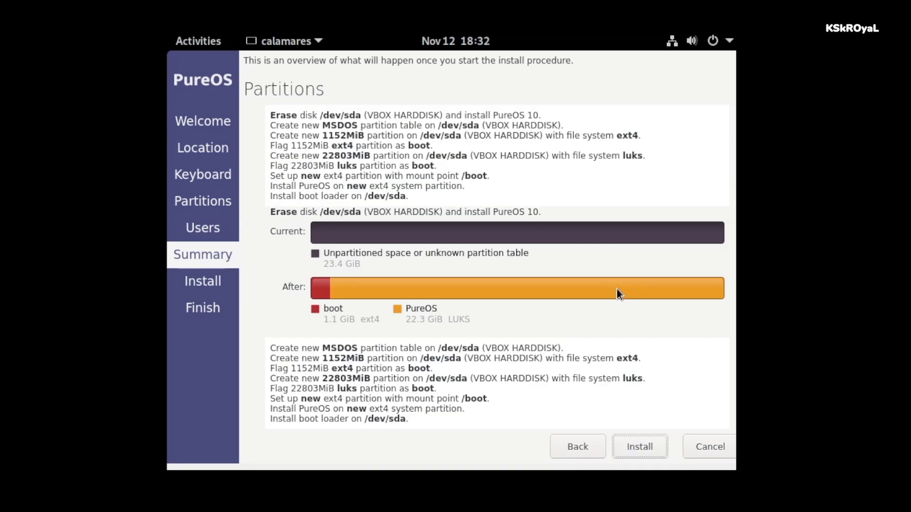
pyautogui.scroll(1, 465, 320)
pyautogui.scroll(-1, 466, 320)
pyautogui.press('Return')
pyautogui.click(503, 296)
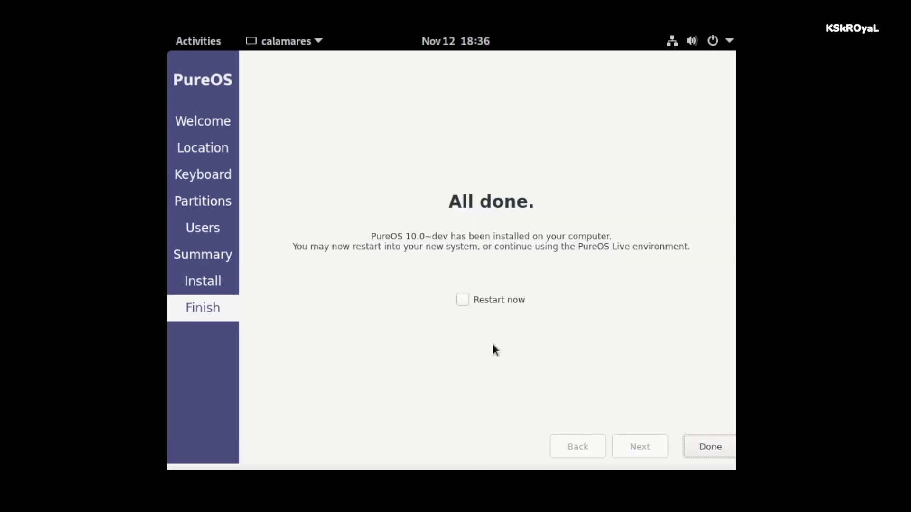
pyautogui.click(462, 303)
pyautogui.click(704, 446)
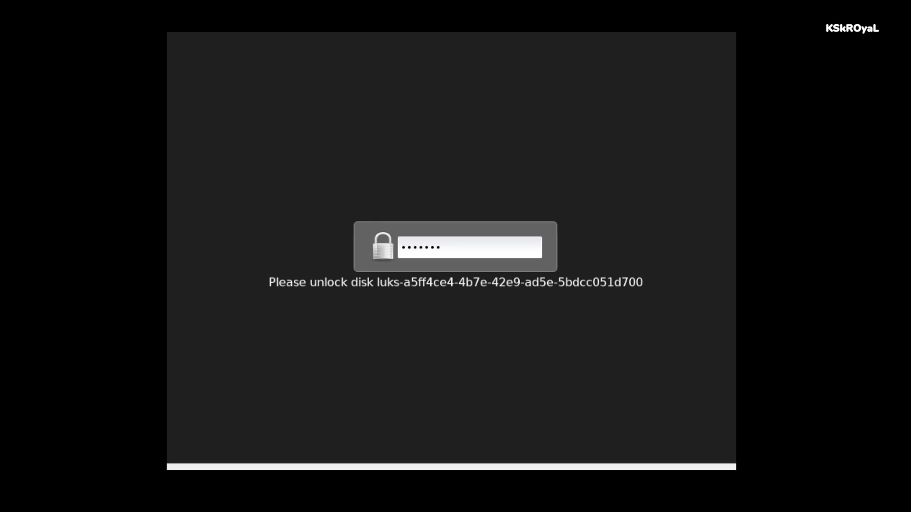
# Submit the LUKS passphrase to unlock the disk and boot PureOS.
pyautogui.press('Return')
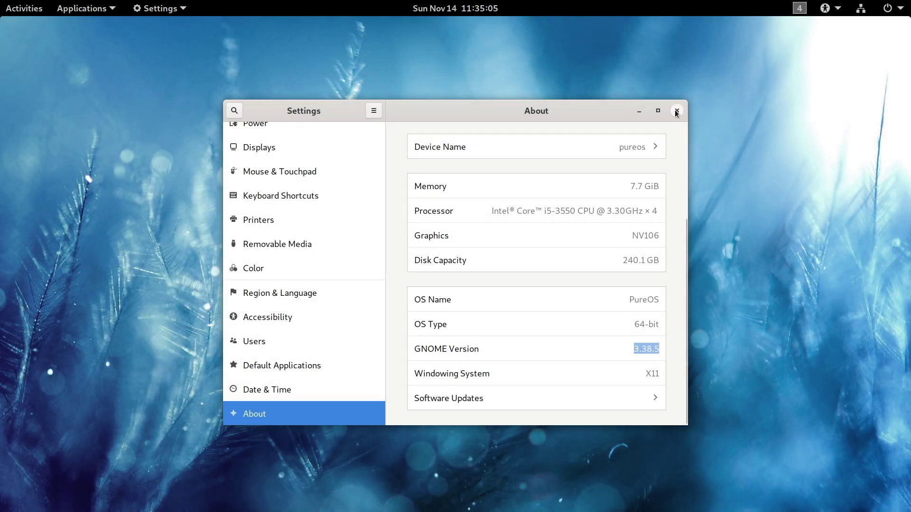
# Close Settings and run neofetch in Terminal to show kernel 5.10.0-9-amd64 and GNOME 3.38.6.
pyautogui.click(676, 111)
pyautogui.press('super')
pyautogui.write('t')
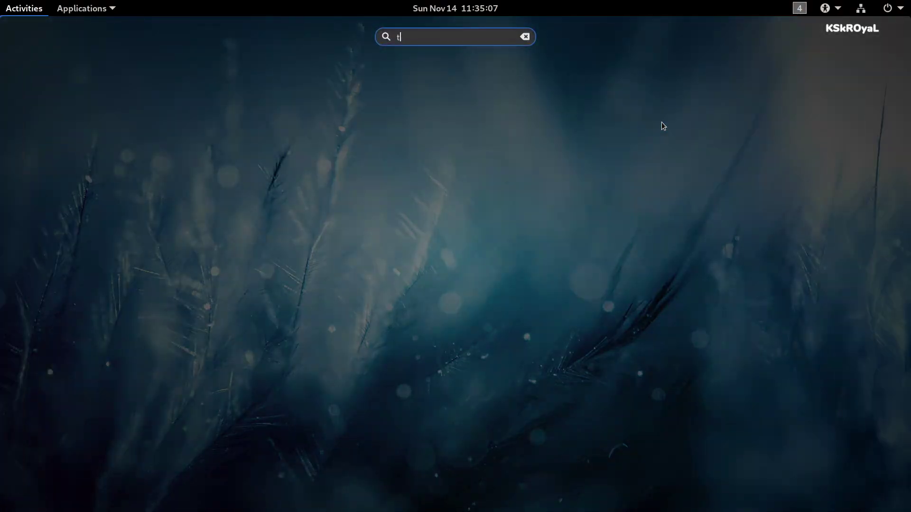
pyautogui.write('er')
pyautogui.press('Return')
pyautogui.write('neo')
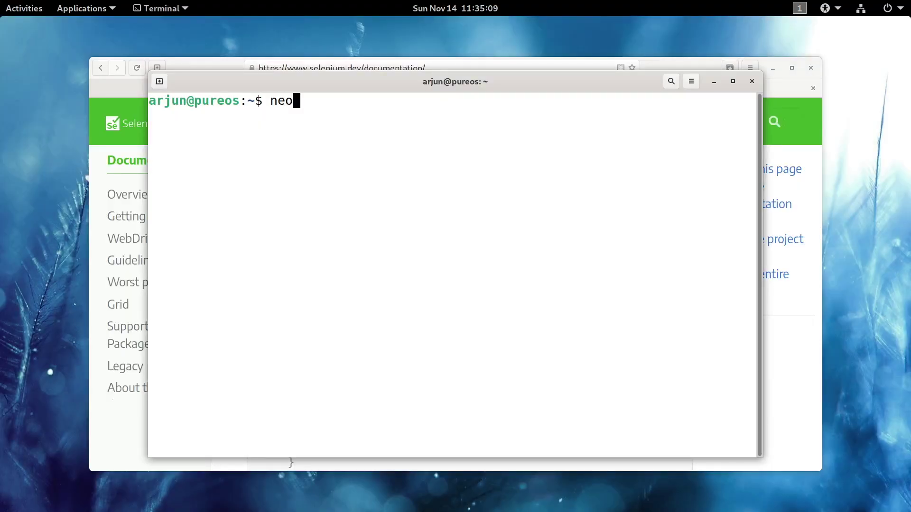
pyautogui.write('fetch')
pyautogui.press('Return')
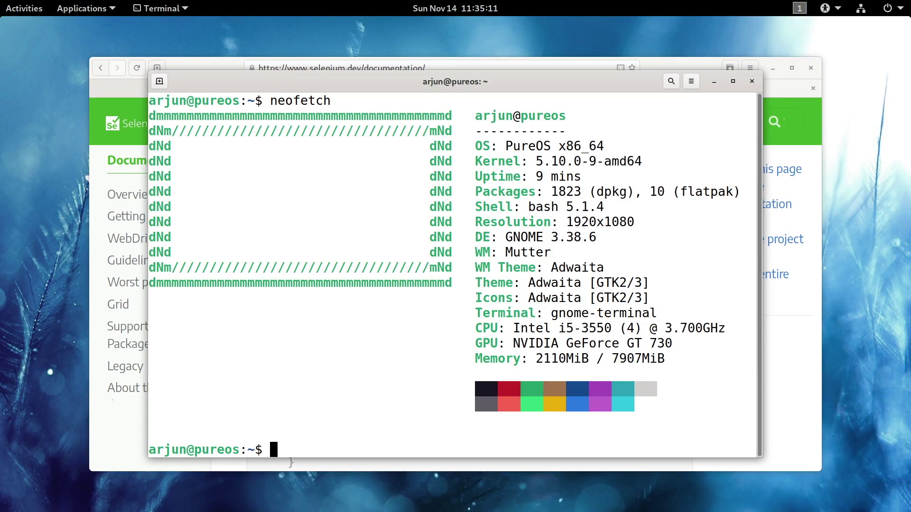